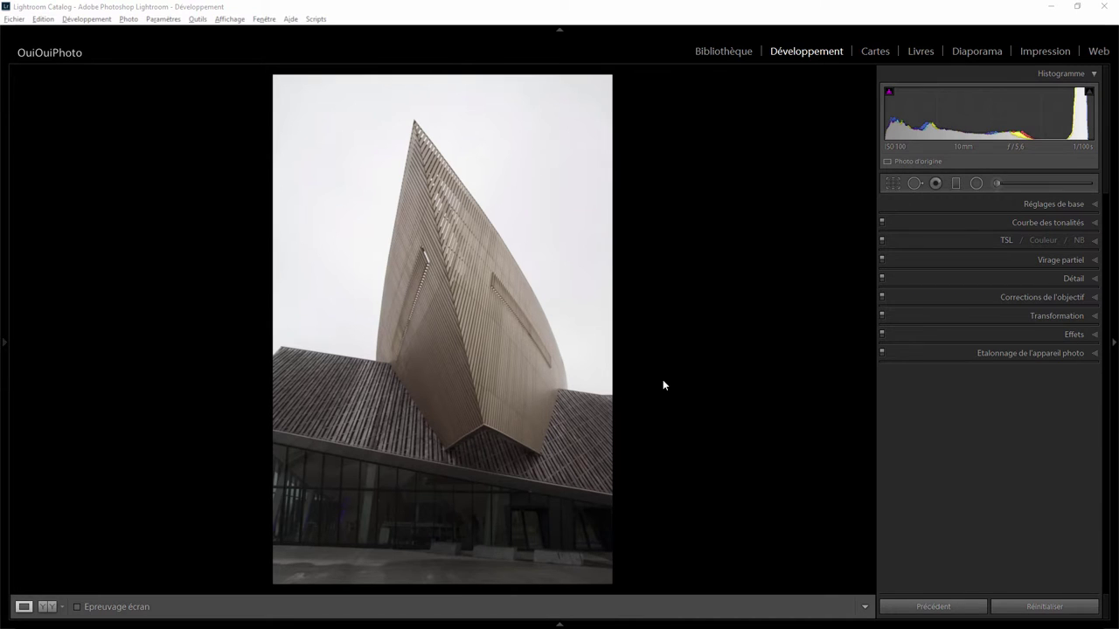
- Zoom in to inspect the roof edges, ground floor and roof slats, then return to full view
{"action": "left_click", "coordinate": [601, 383]}
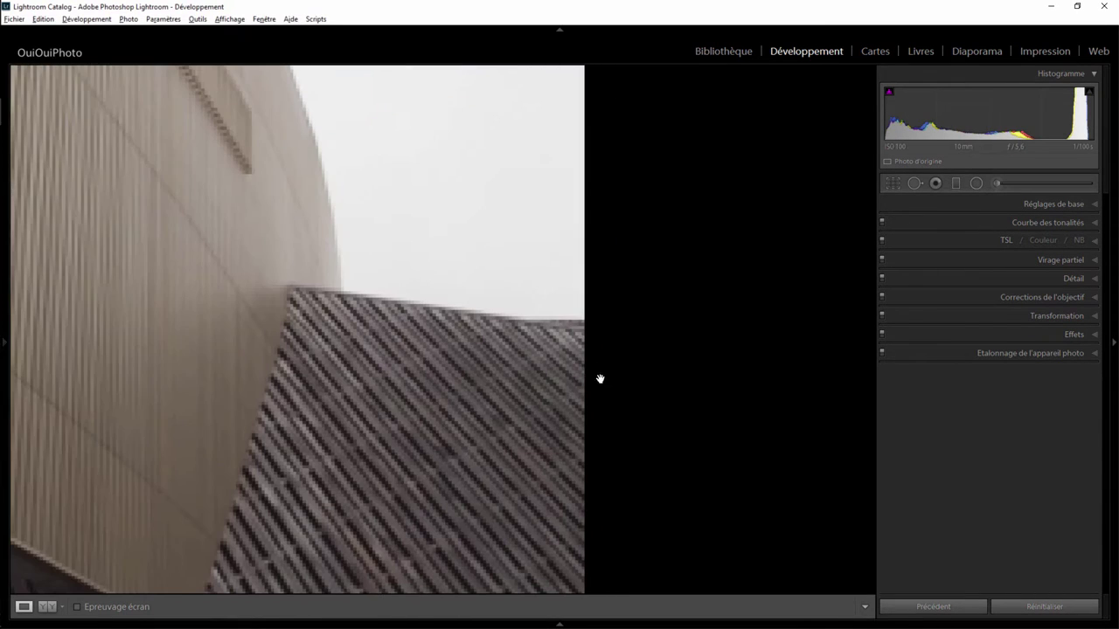
{"action": "left_click", "coordinate": [560, 347]}
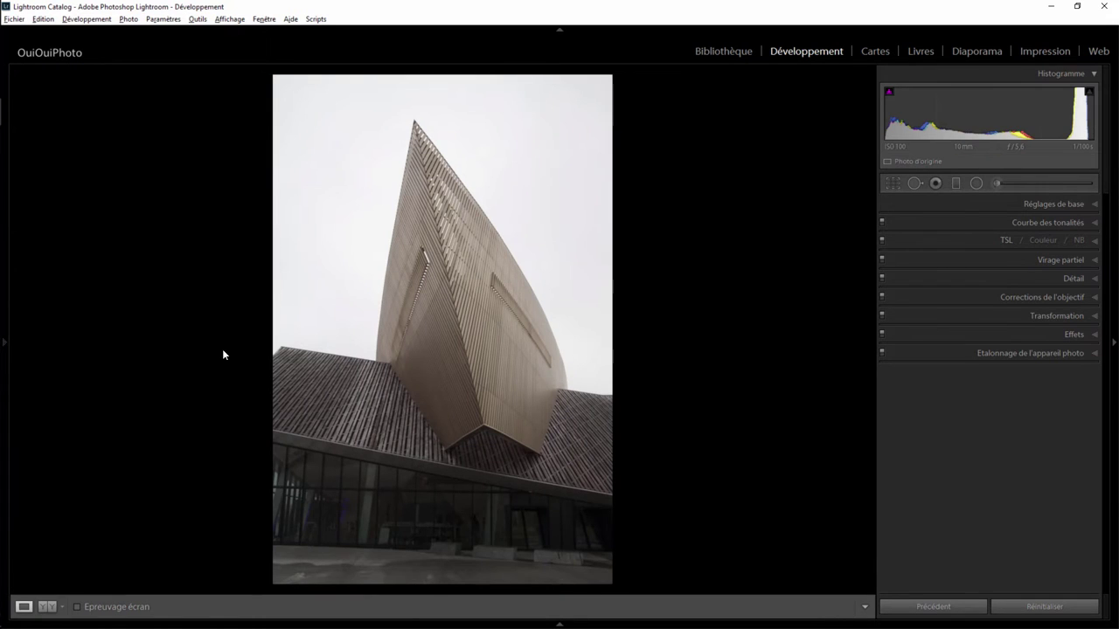
{"action": "left_click", "coordinate": [554, 411]}
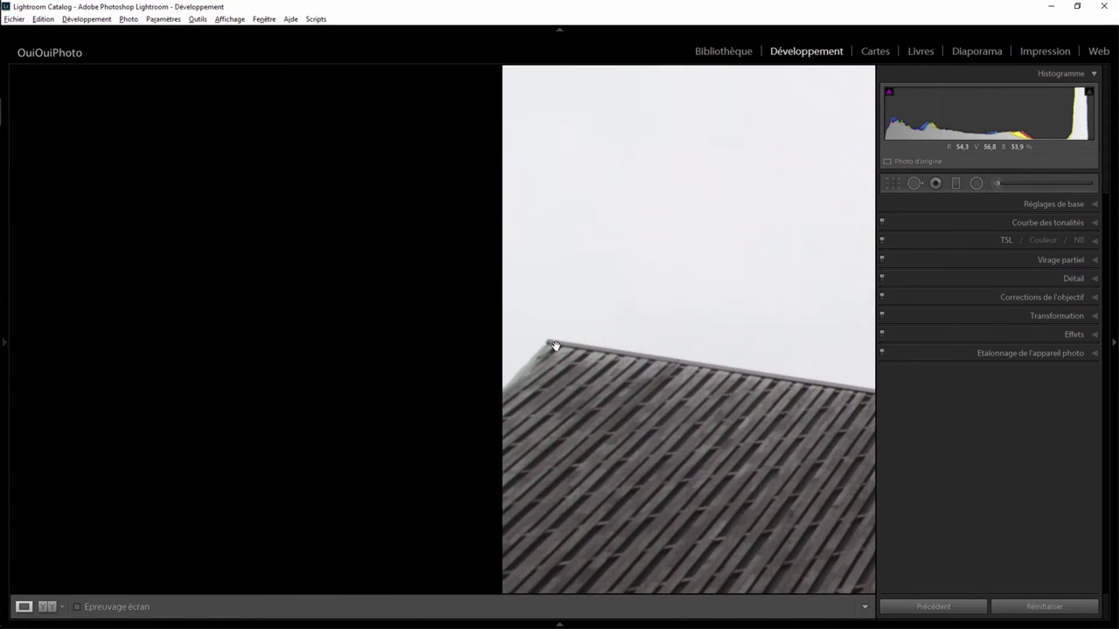
{"action": "left_click", "coordinate": [551, 369]}
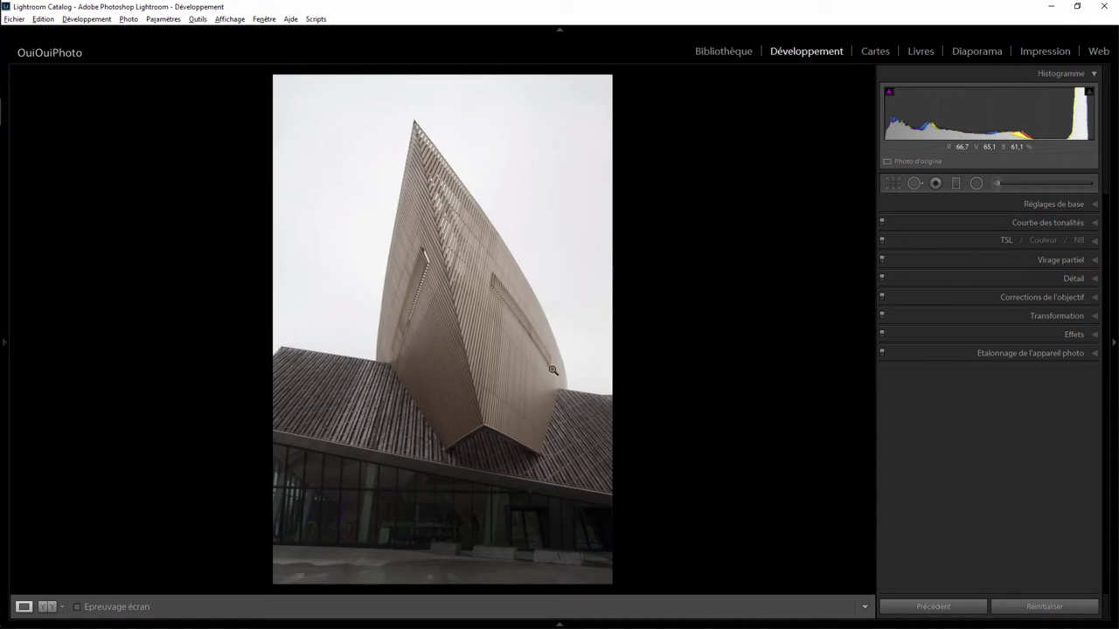
{"action": "left_click", "coordinate": [537, 559]}
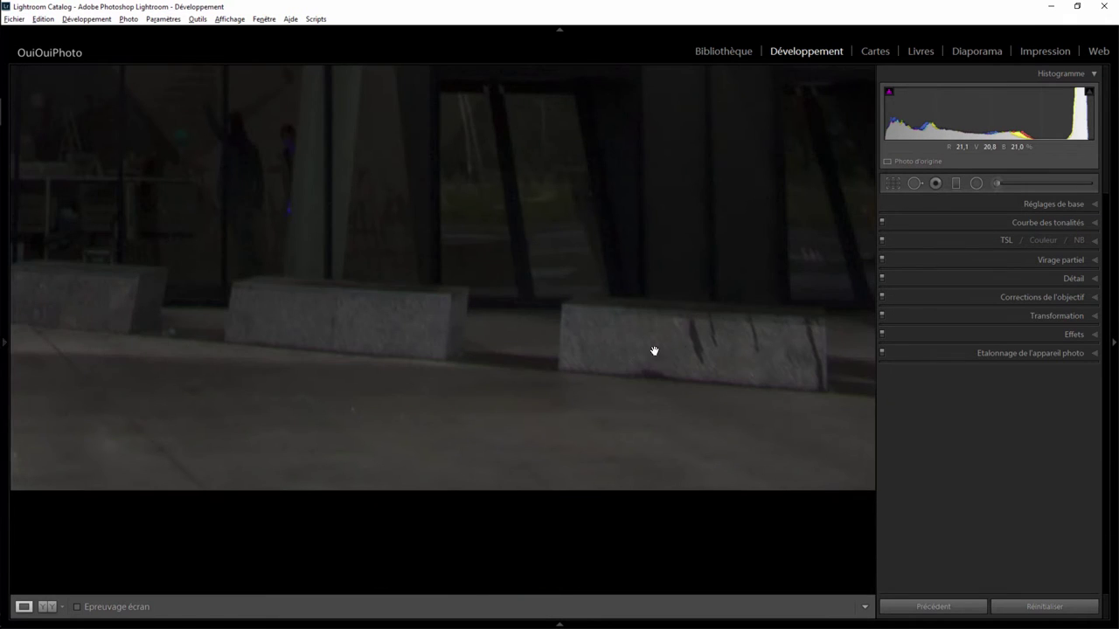
{"action": "left_click_drag", "start_coordinate": [387, 237], "coordinate": [439, 393]}
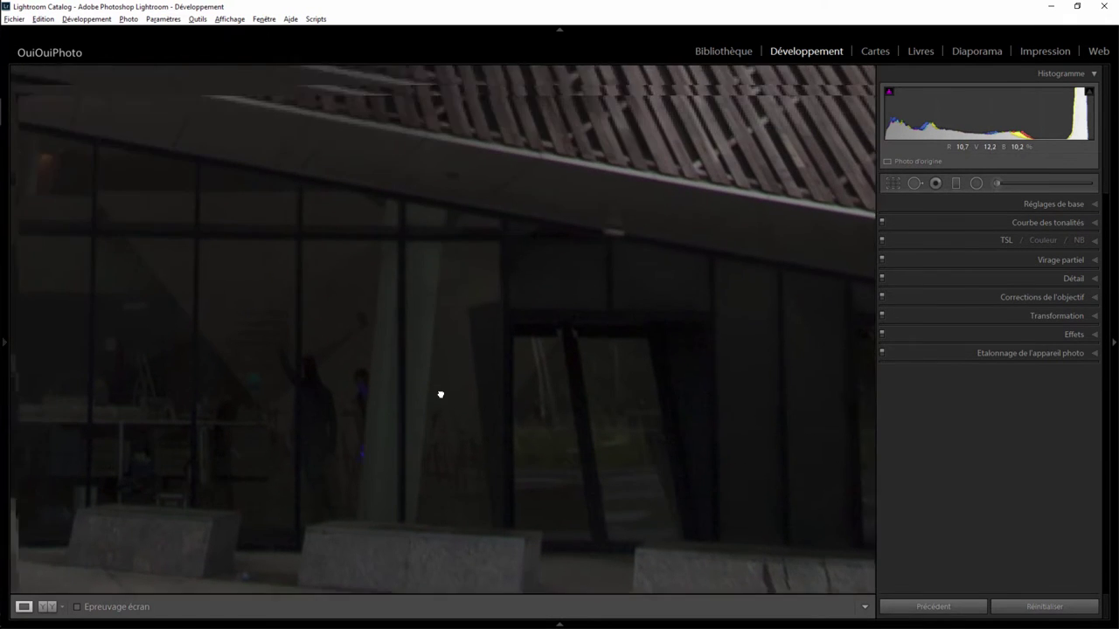
{"action": "left_click_drag", "start_coordinate": [424, 305], "coordinate": [422, 360]}
{"action": "left_click", "coordinate": [422, 360]}
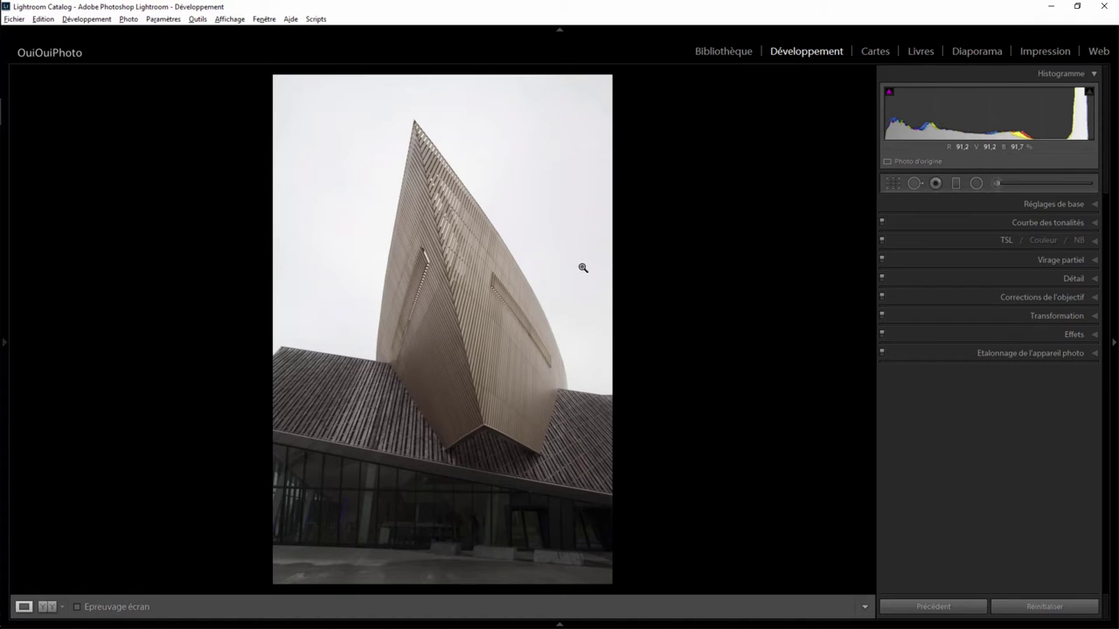
- Test darkening the blue luminance in HSL, then reset it to 0
{"action": "left_click", "coordinate": [1096, 243]}
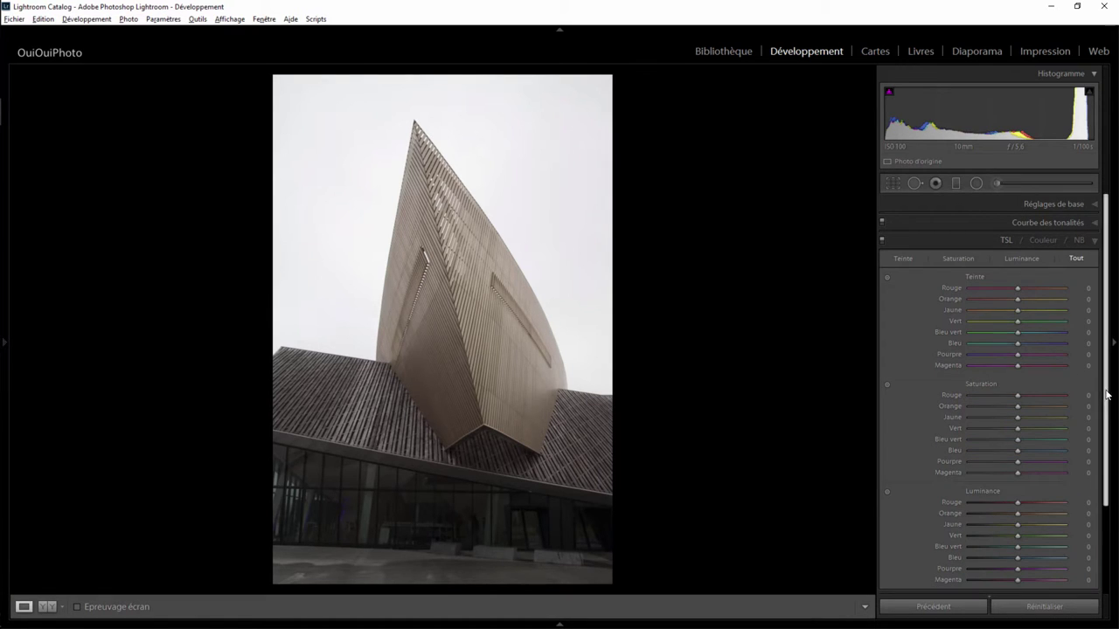
{"action": "left_click_drag", "start_coordinate": [1104, 393], "coordinate": [1104, 450]}
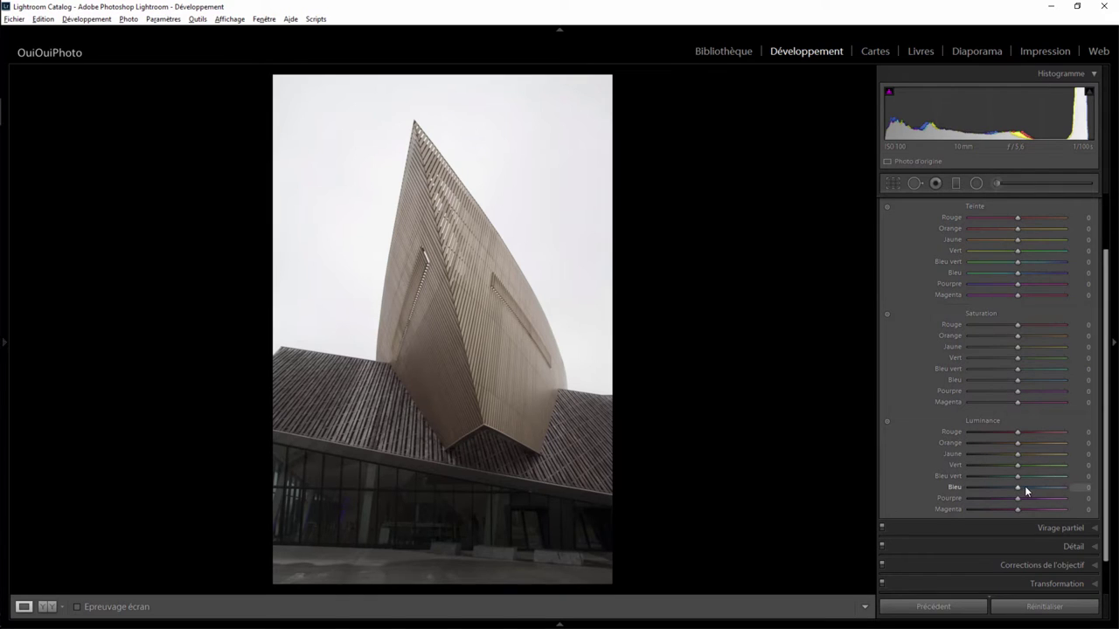
{"action": "mouse_move", "coordinate": [1017, 486]}
{"action": "left_mouse_down"}
{"action": "mouse_move", "coordinate": [937, 491]}
{"action": "mouse_move", "coordinate": [1059, 483]}
{"action": "mouse_move", "coordinate": [934, 495]}
{"action": "mouse_move", "coordinate": [1068, 488]}
{"action": "mouse_move", "coordinate": [978, 491]}
{"action": "mouse_move", "coordinate": [1012, 489]}
{"action": "left_mouse_up"}
{"action": "double_click", "coordinate": [1009, 487]}
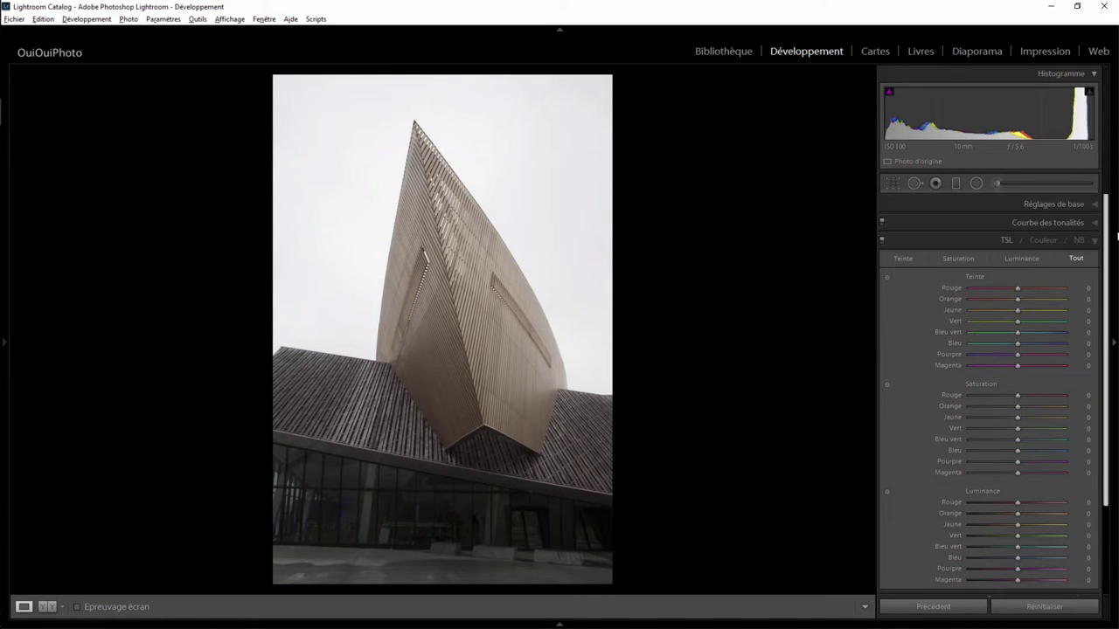
{"action": "scroll", "coordinate": [1105, 337], "scroll_direction": "up", "scroll_amount": 2}
- Try Exposure −3.09 with Clarity +100 in basic adjustments, then reset all develop settings
{"action": "left_click", "coordinate": [1098, 243]}
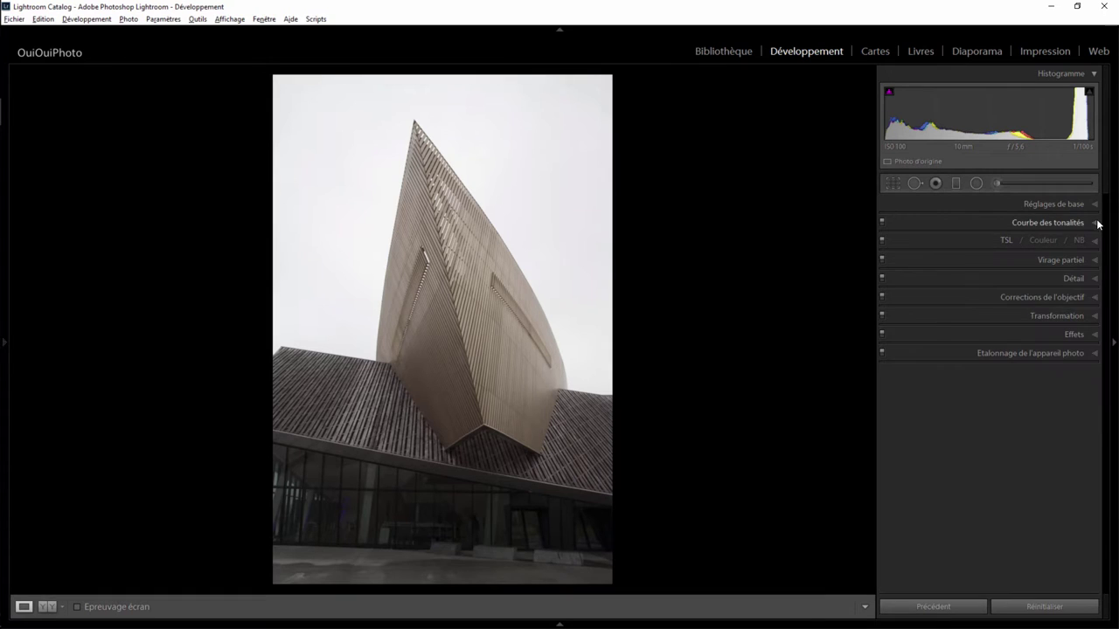
{"action": "left_click", "coordinate": [1095, 207]}
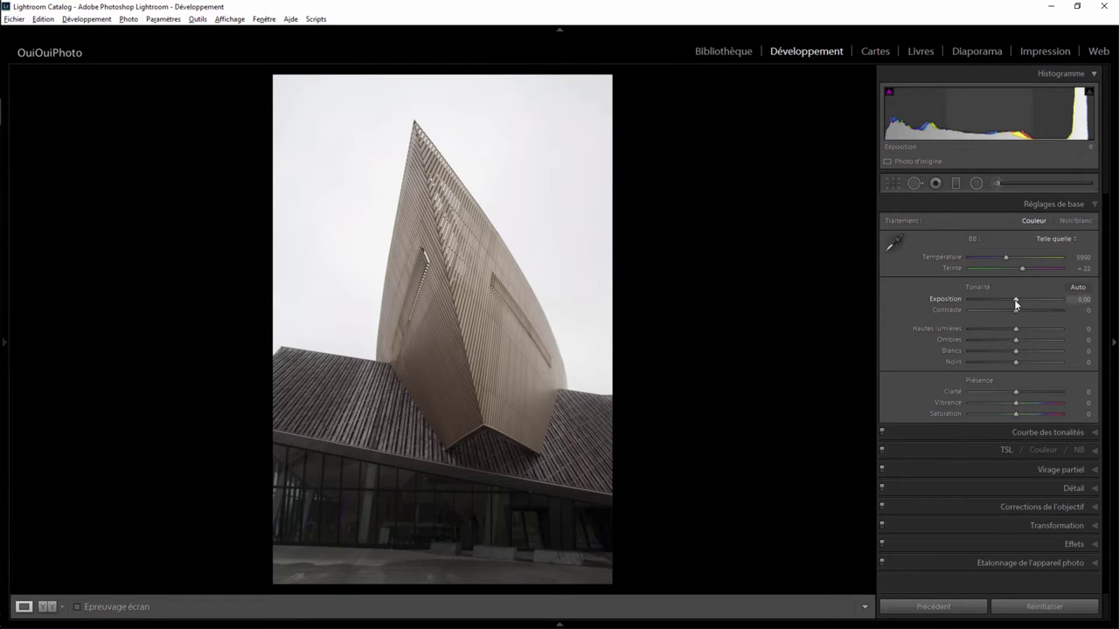
{"action": "left_click_drag", "start_coordinate": [1014, 300], "coordinate": [986, 302]}
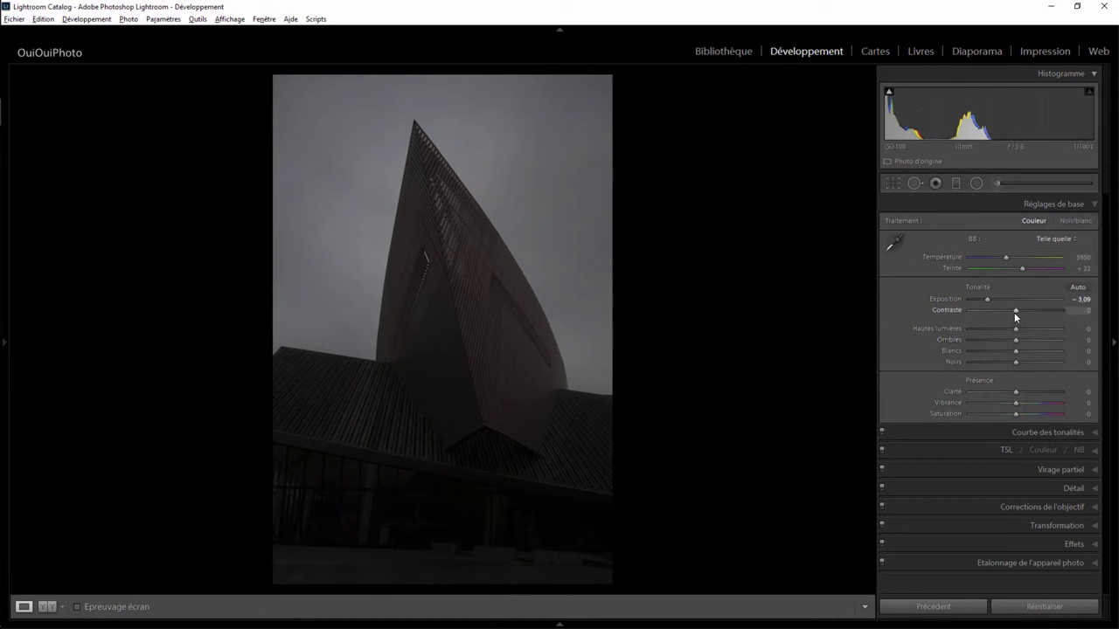
{"action": "left_click_drag", "start_coordinate": [1051, 394], "coordinate": [1086, 392]}
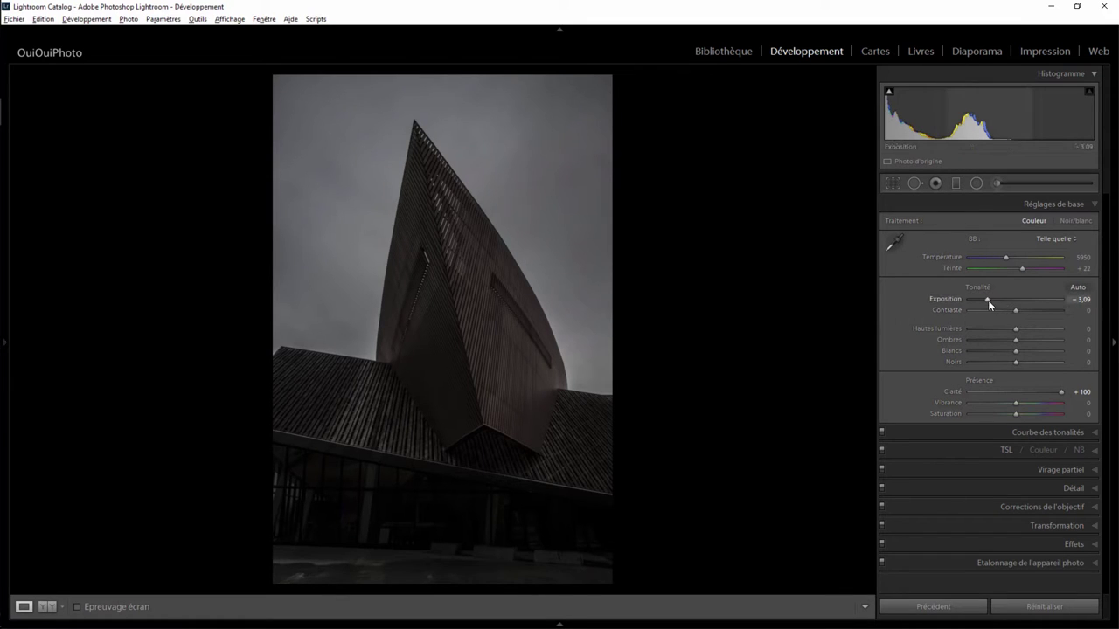
{"action": "left_click", "coordinate": [1054, 607]}
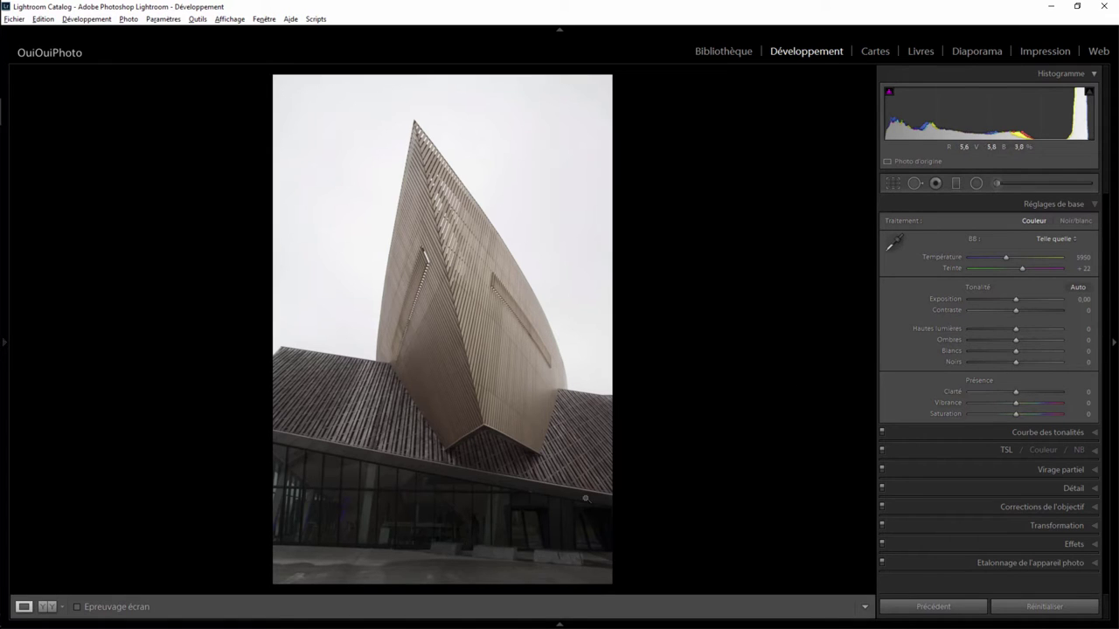
- Straighten the photo to a −1.60° angle and tighten the crop around the building
{"action": "left_click", "coordinate": [891, 184]}
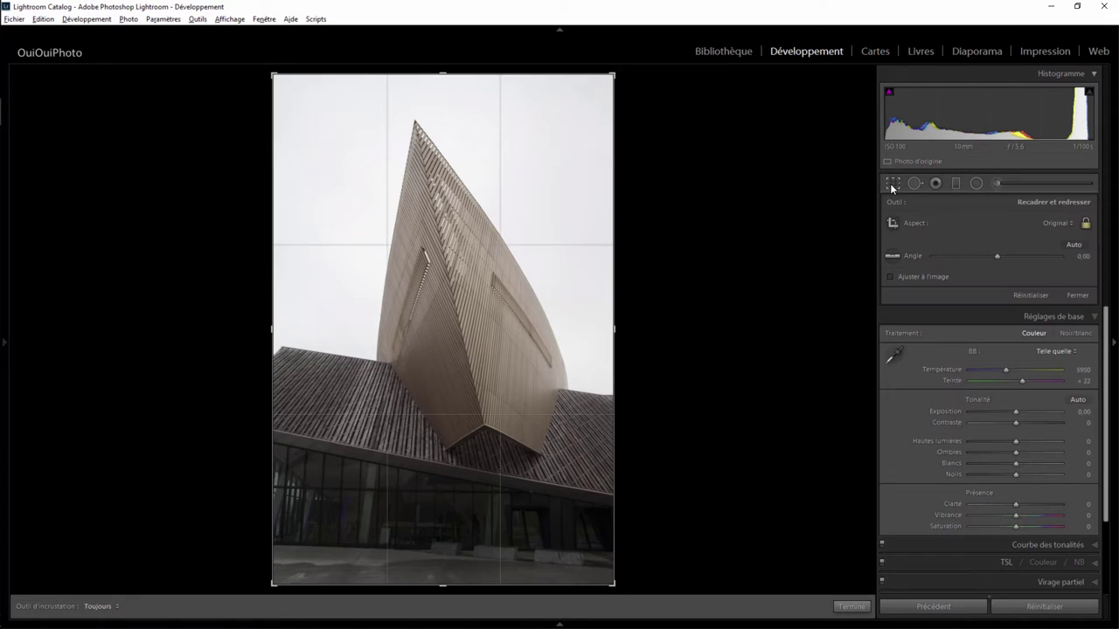
{"action": "left_click_drag", "start_coordinate": [1081, 256], "coordinate": [1060, 256]}
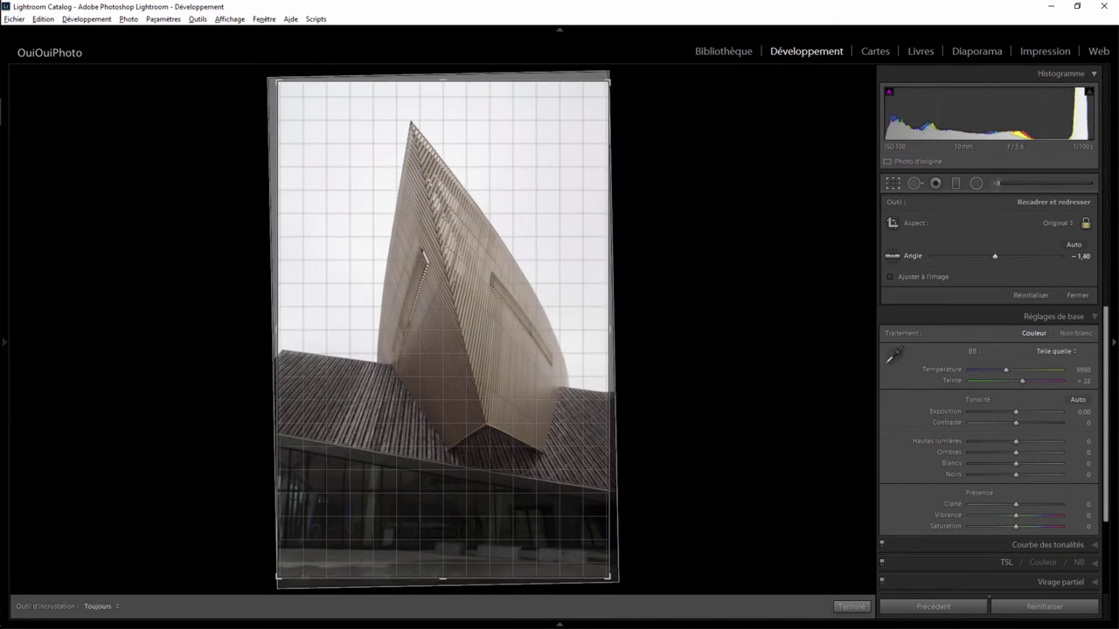
{"action": "left_click_drag", "start_coordinate": [1070, 256], "coordinate": [1076, 256]}
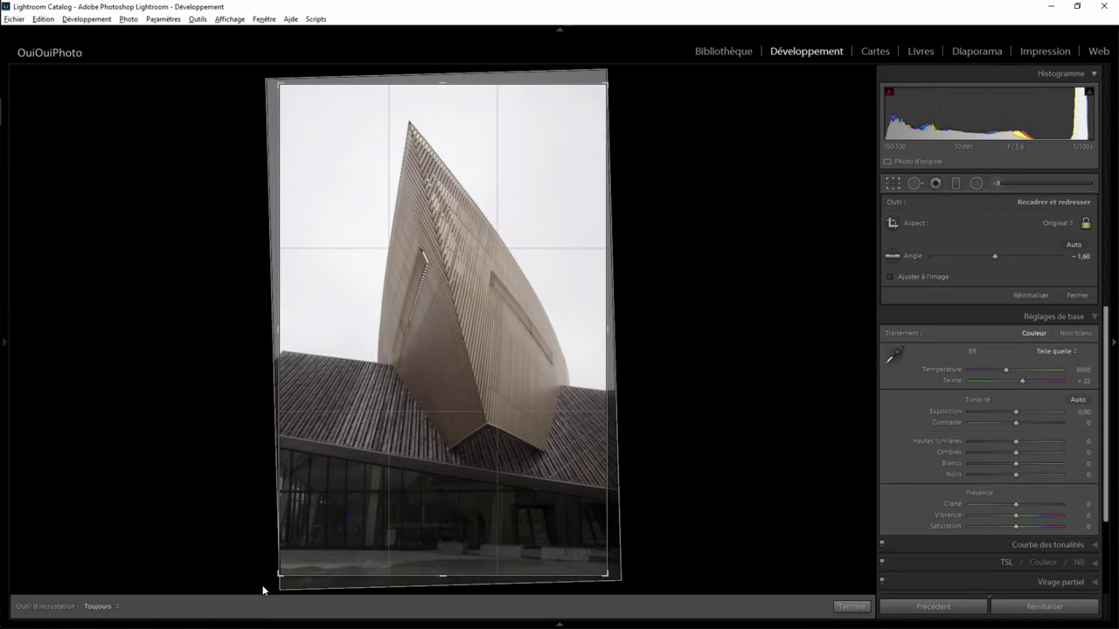
{"action": "left_click_drag", "start_coordinate": [280, 574], "coordinate": [295, 553]}
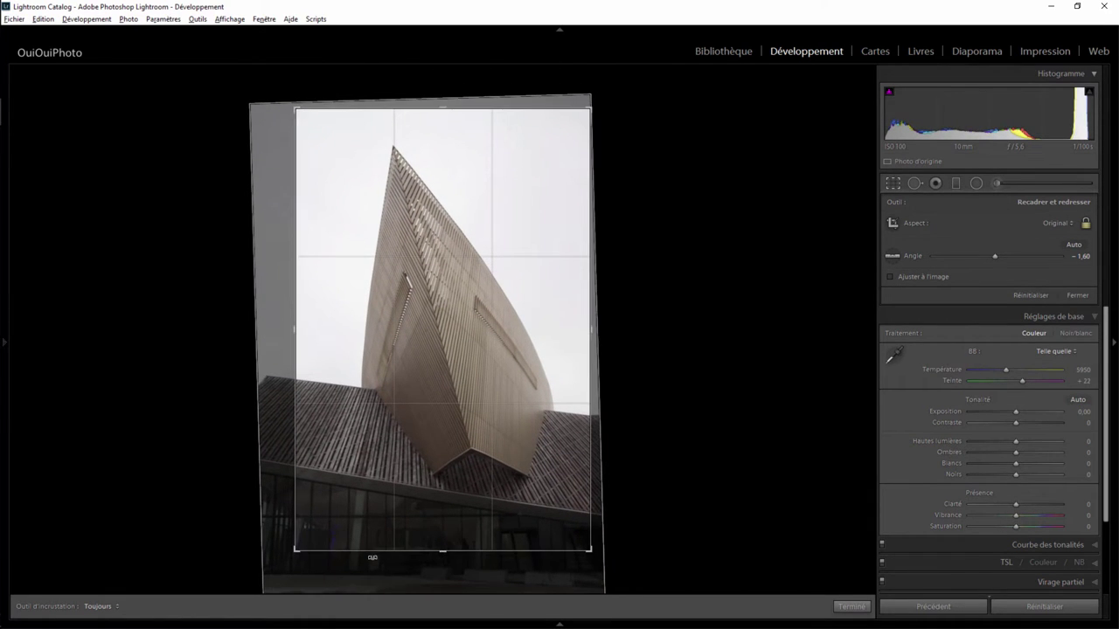
{"action": "left_click_drag", "start_coordinate": [300, 110], "coordinate": [302, 115]}
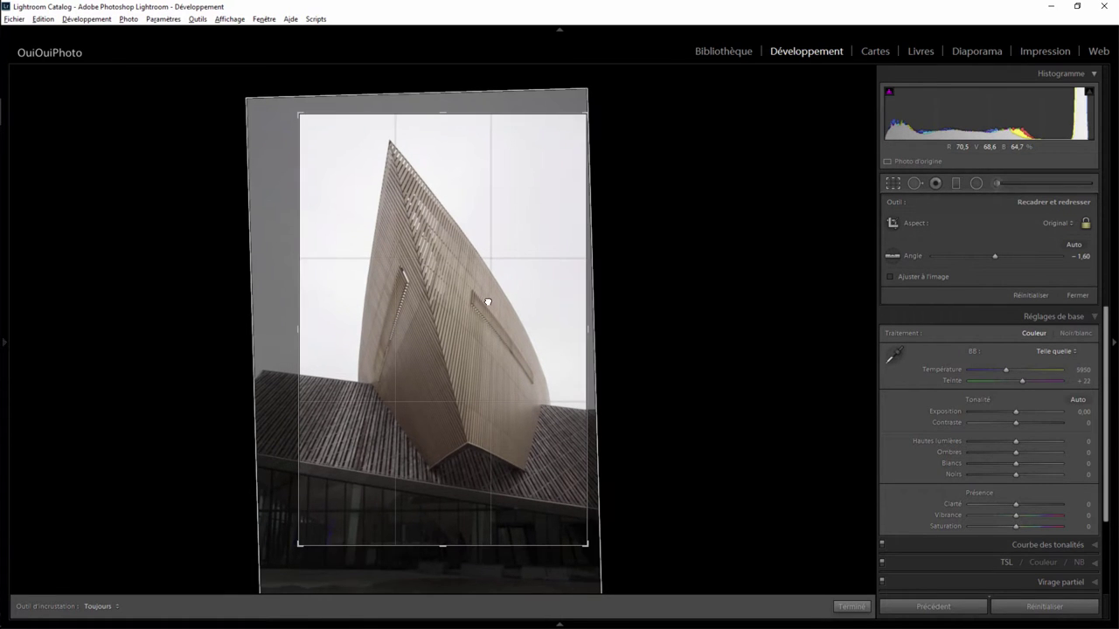
{"action": "left_click_drag", "start_coordinate": [487, 300], "coordinate": [491, 298]}
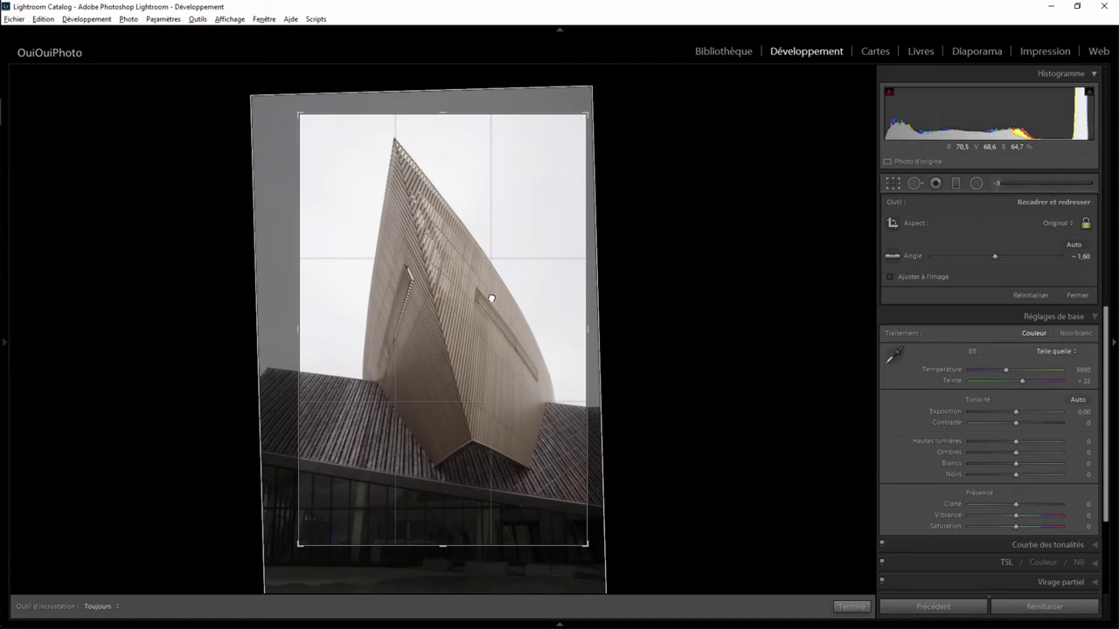
{"action": "key", "text": "Return"}
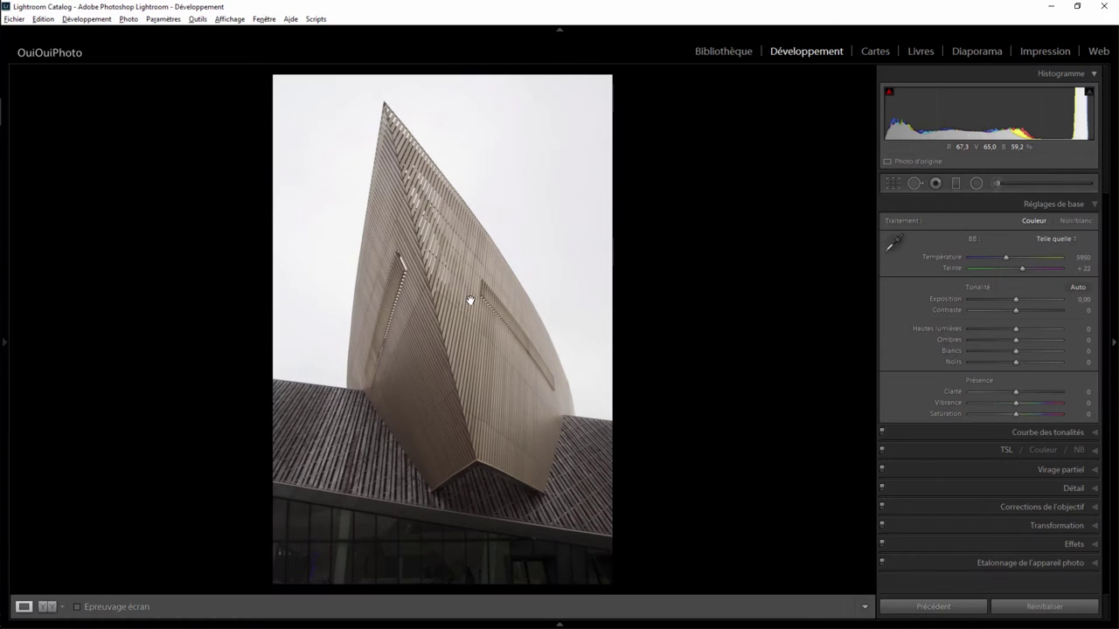
- Refine the crop by enlarging it slightly at the top-left and recentering the building
{"action": "left_click", "coordinate": [886, 182]}
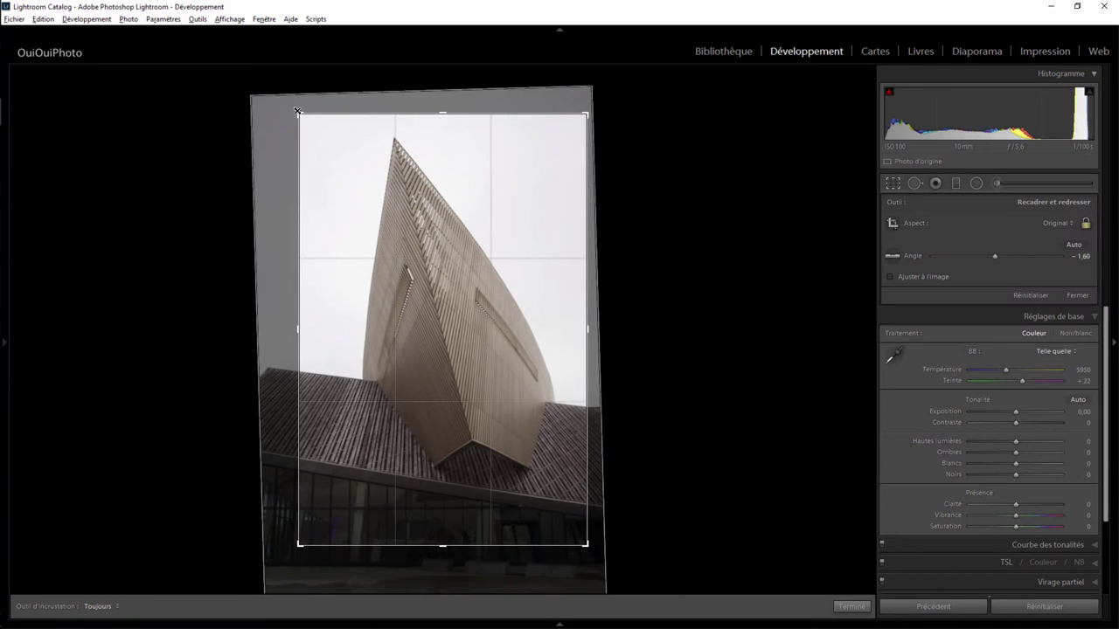
{"action": "left_click_drag", "start_coordinate": [304, 113], "coordinate": [294, 103]}
{"action": "left_click_drag", "start_coordinate": [460, 247], "coordinate": [462, 249]}
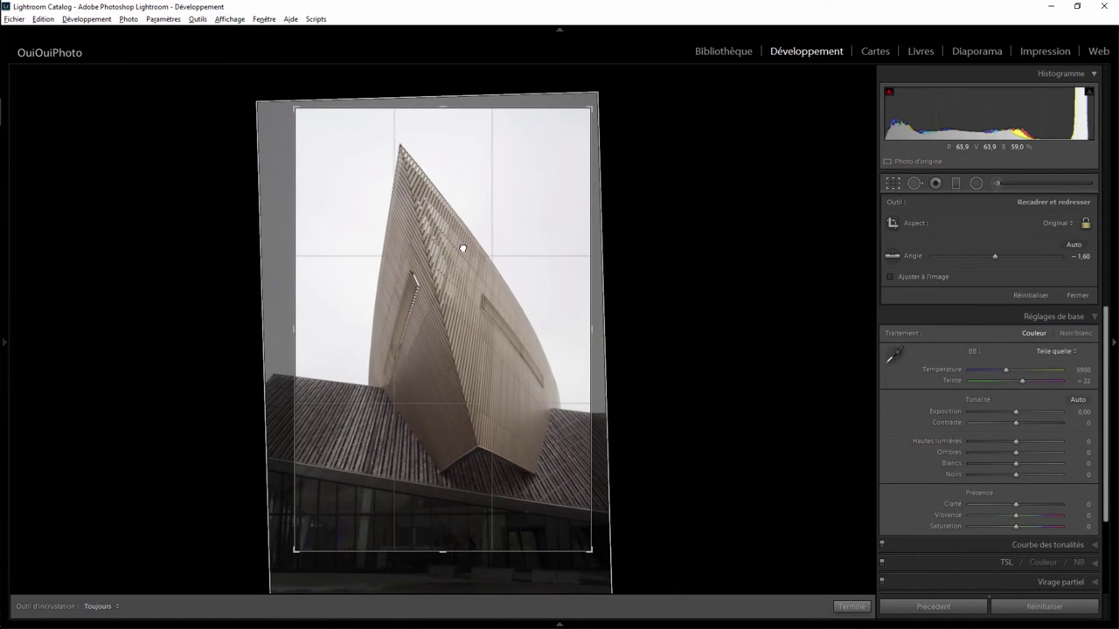
{"action": "key", "text": "Return"}
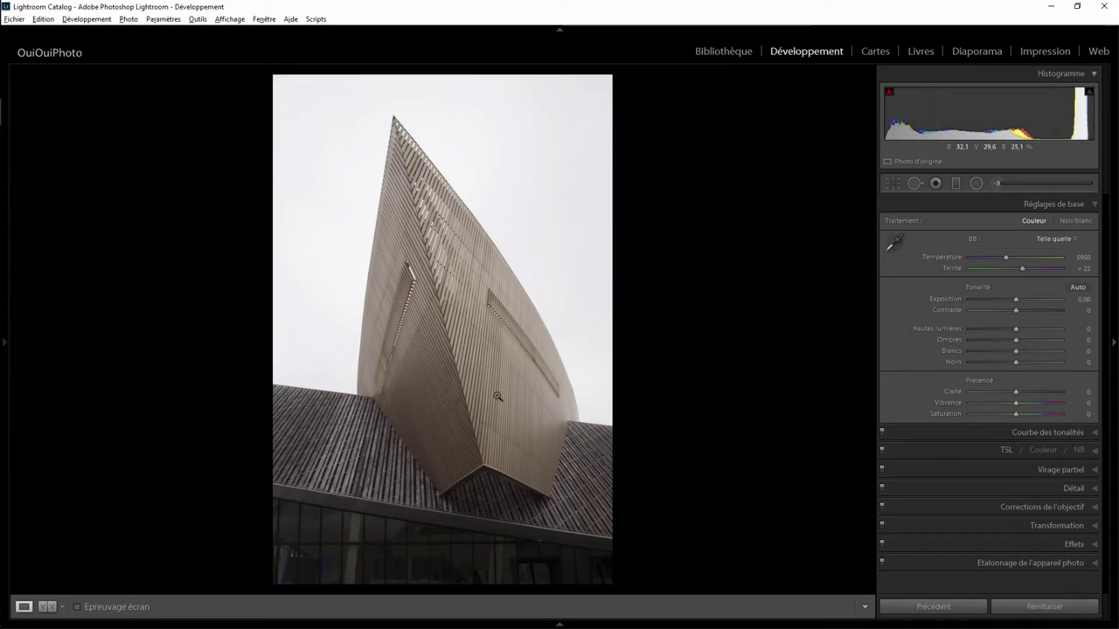
- Switch the building photo to Black & White and raise Clarity to +100
{"action": "left_click", "coordinate": [1076, 221]}
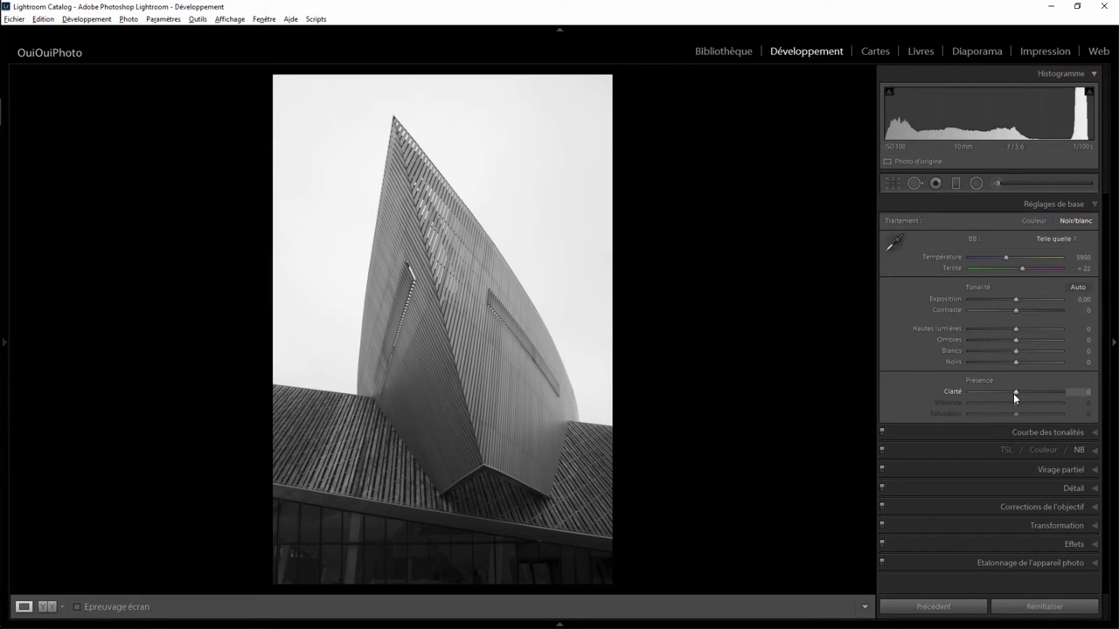
{"action": "left_click_drag", "start_coordinate": [1017, 392], "coordinate": [1068, 378]}
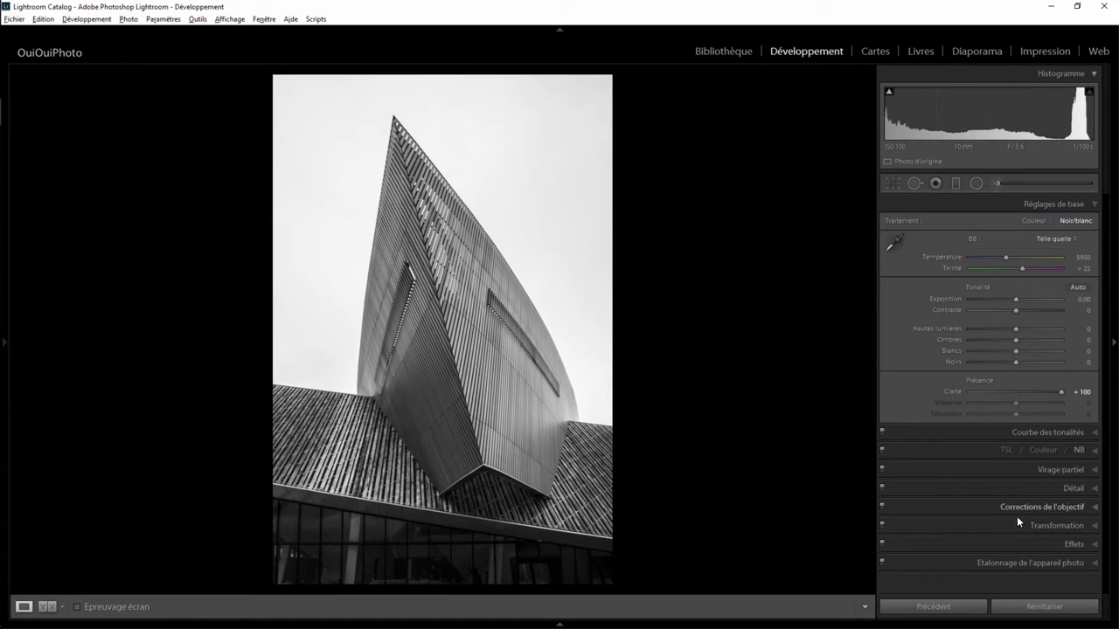
- Add a post-crop vignette with Amount −27 and Midpoint 45 in the Effects panel
{"action": "left_click", "coordinate": [1092, 544]}
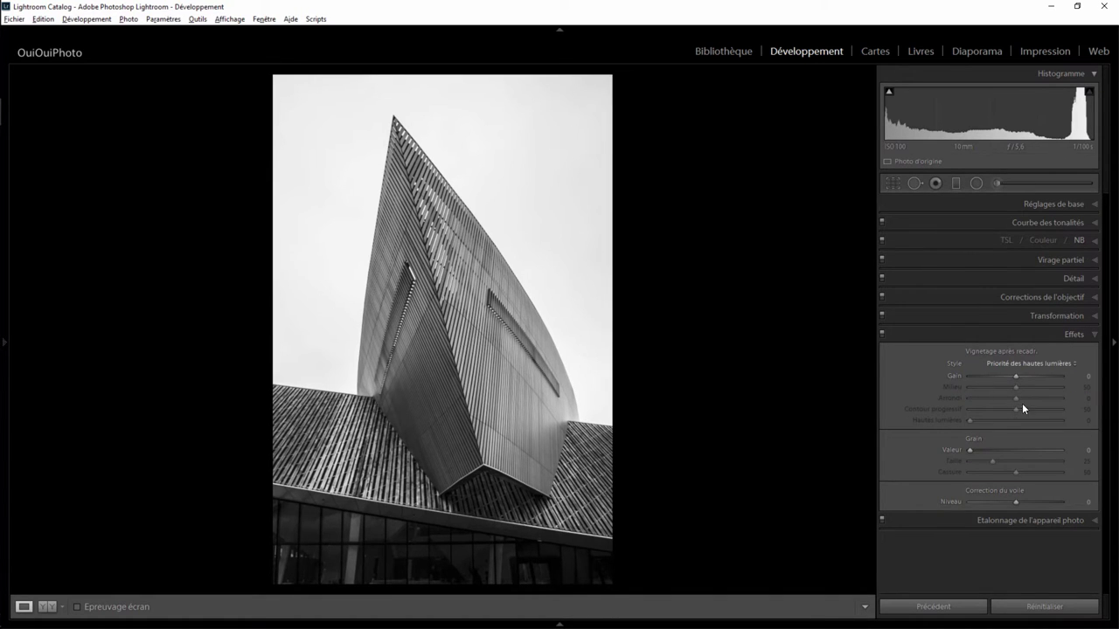
{"action": "mouse_move", "coordinate": [1018, 376]}
{"action": "left_mouse_down"}
{"action": "mouse_move", "coordinate": [969, 384]}
{"action": "mouse_move", "coordinate": [1019, 387]}
{"action": "mouse_move", "coordinate": [959, 376]}
{"action": "mouse_move", "coordinate": [947, 388]}
{"action": "mouse_move", "coordinate": [1019, 390]}
{"action": "mouse_move", "coordinate": [992, 391]}
{"action": "mouse_move", "coordinate": [1008, 391]}
{"action": "mouse_move", "coordinate": [1015, 378]}
{"action": "mouse_move", "coordinate": [1005, 380]}
{"action": "left_mouse_up"}
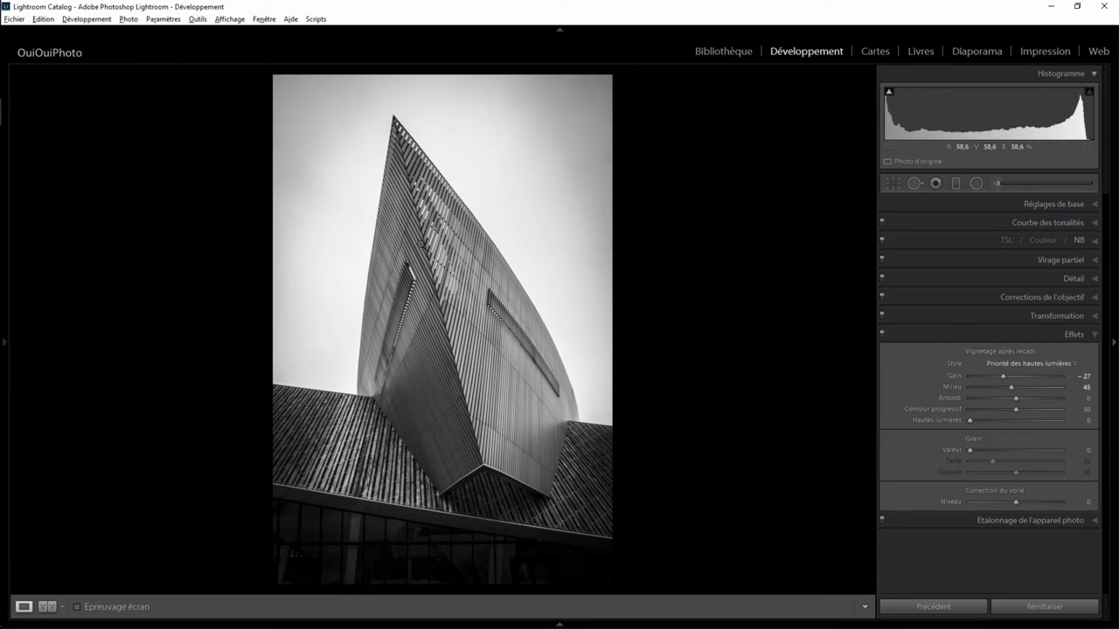
- Set the black-and-white mix Orange slider to −100 after testing brighter values
{"action": "left_click", "coordinate": [1098, 242]}
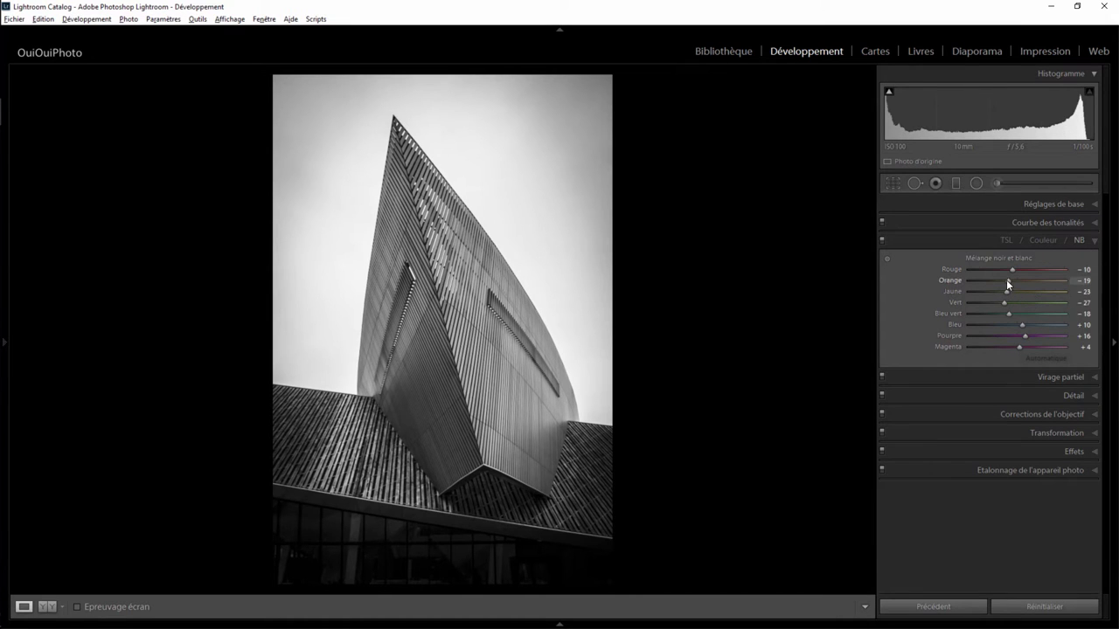
{"action": "mouse_move", "coordinate": [1006, 282]}
{"action": "left_mouse_down"}
{"action": "mouse_move", "coordinate": [939, 284]}
{"action": "mouse_move", "coordinate": [1088, 296]}
{"action": "mouse_move", "coordinate": [958, 289]}
{"action": "mouse_move", "coordinate": [977, 291]}
{"action": "left_mouse_up"}
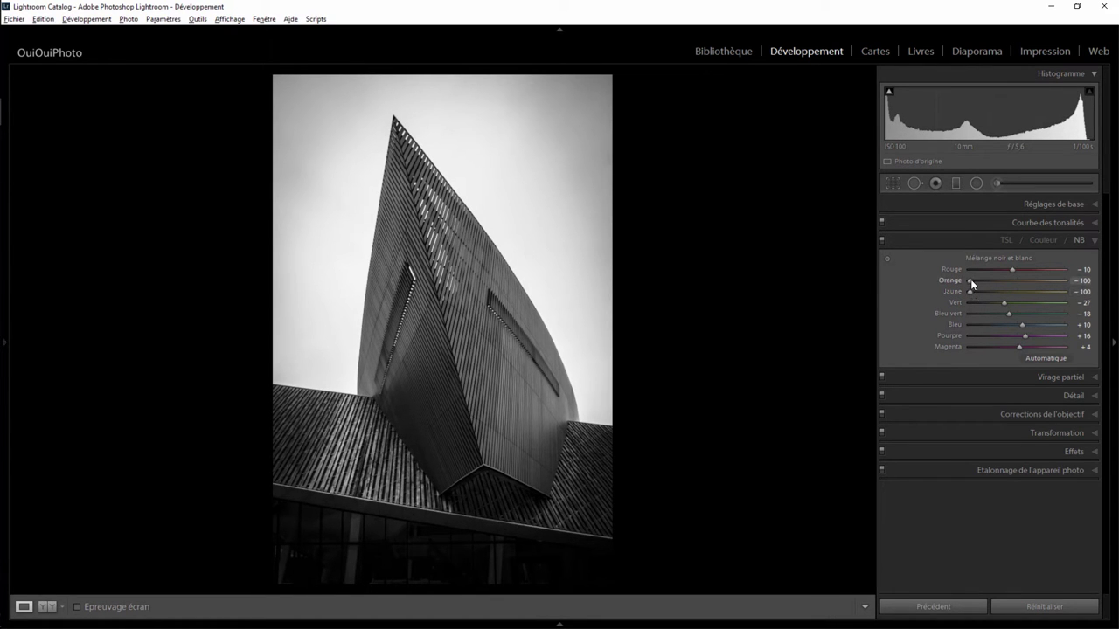
{"action": "left_click_drag", "start_coordinate": [970, 280], "coordinate": [1090, 285]}
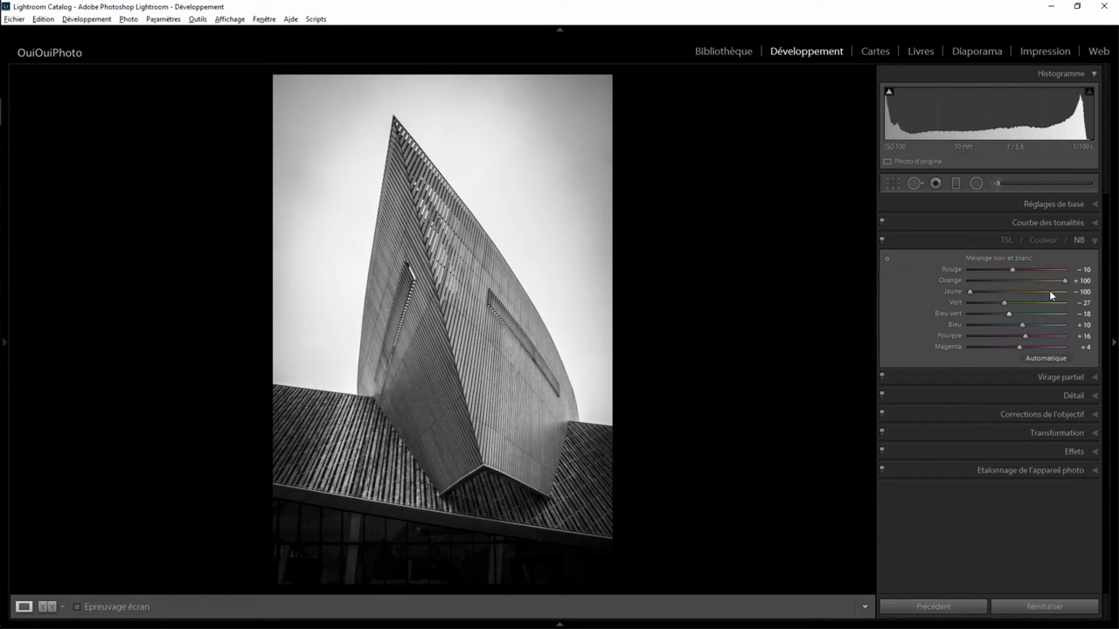
{"action": "mouse_move", "coordinate": [1062, 282]}
{"action": "left_mouse_down"}
{"action": "mouse_move", "coordinate": [956, 282]}
{"action": "mouse_move", "coordinate": [1093, 296]}
{"action": "left_mouse_up"}
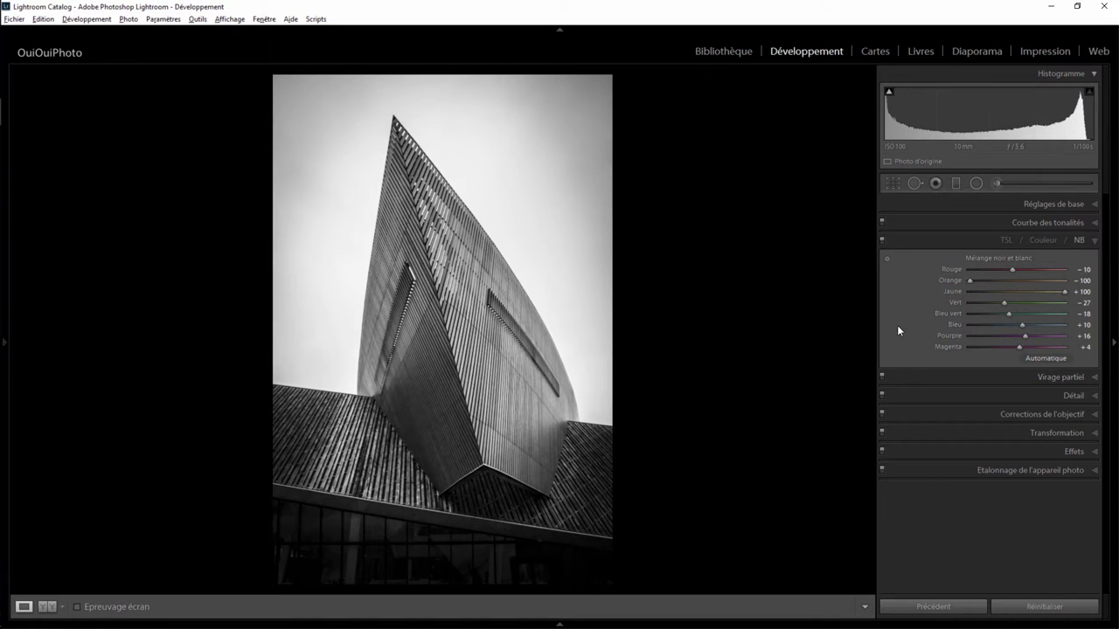
- Toggle the black-and-white mix on and off to compare, then zoom into the roof slats and back
{"action": "left_click", "coordinate": [882, 241]}
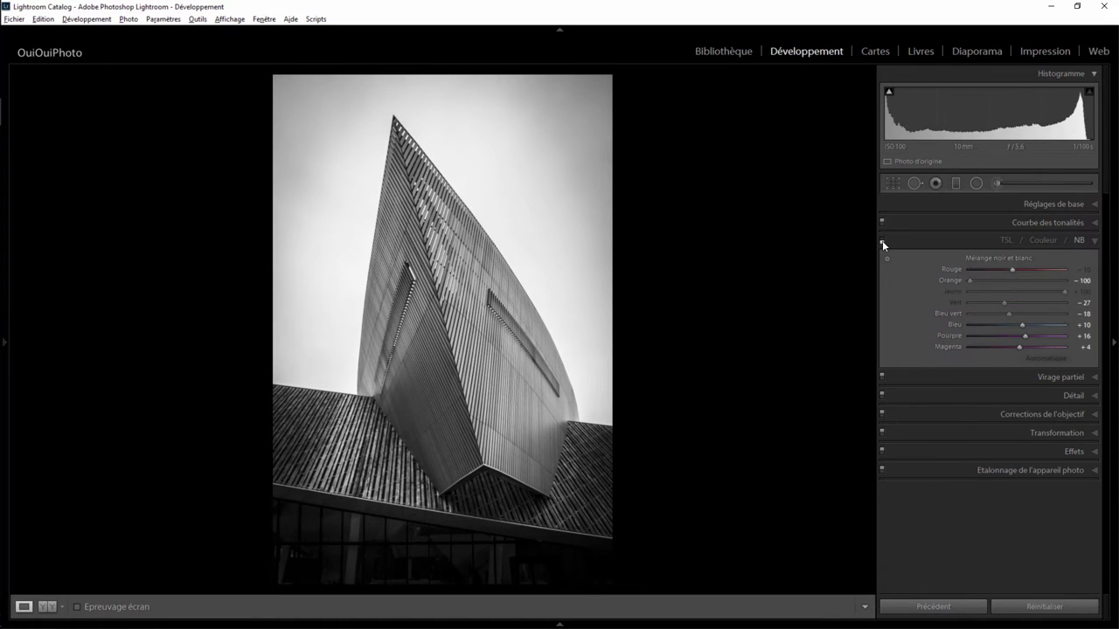
{"action": "left_click", "coordinate": [882, 240]}
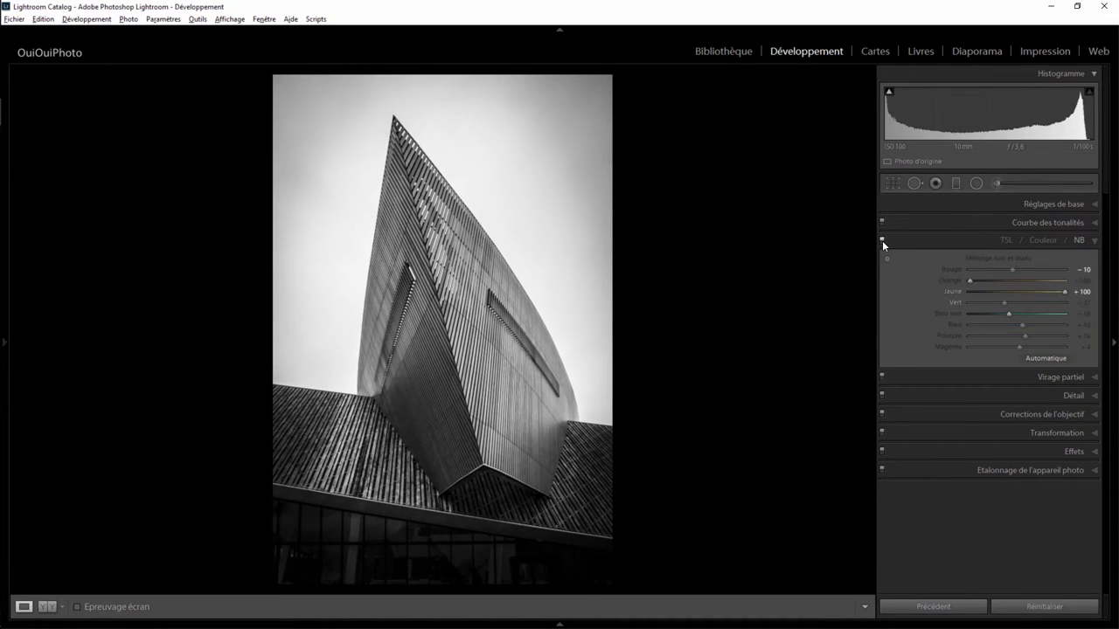
{"action": "left_click", "coordinate": [882, 240]}
{"action": "left_click", "coordinate": [882, 242]}
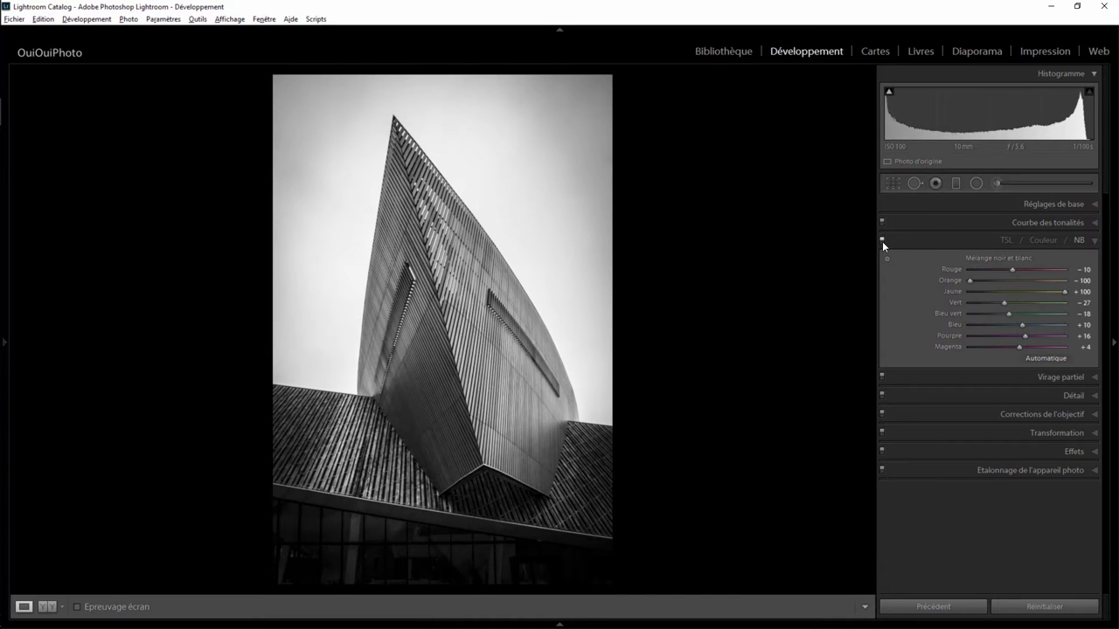
{"action": "left_click", "coordinate": [882, 241]}
{"action": "left_click", "coordinate": [330, 418]}
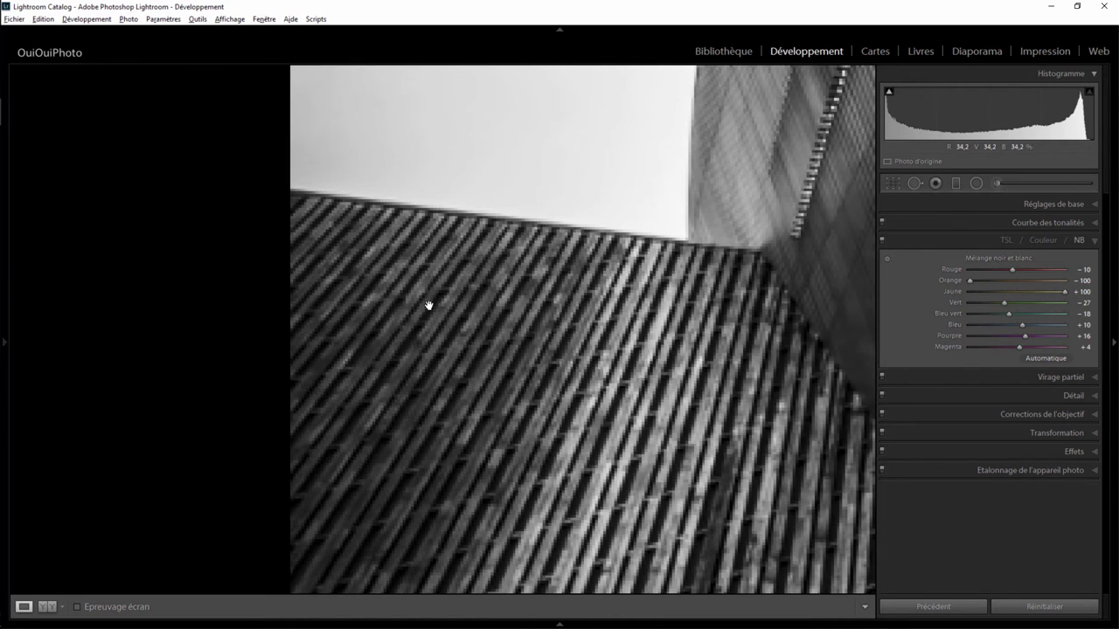
{"action": "left_click", "coordinate": [510, 338]}
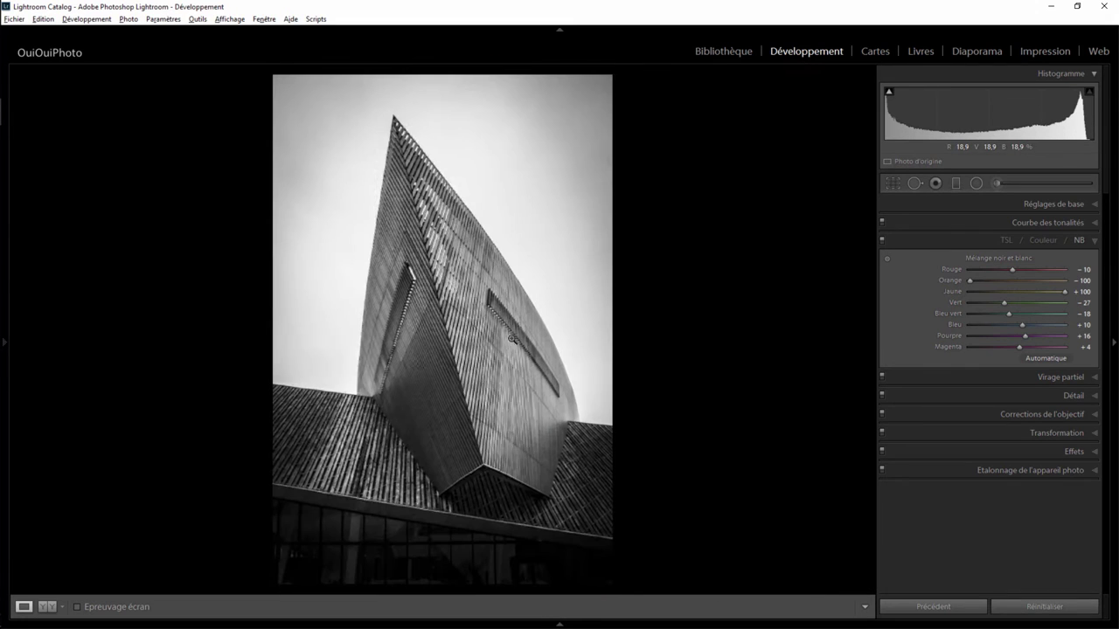
- Create a new brush adjustment with Clarity reset and a shadow lift painted near the building's base
{"action": "left_click", "coordinate": [1000, 182]}
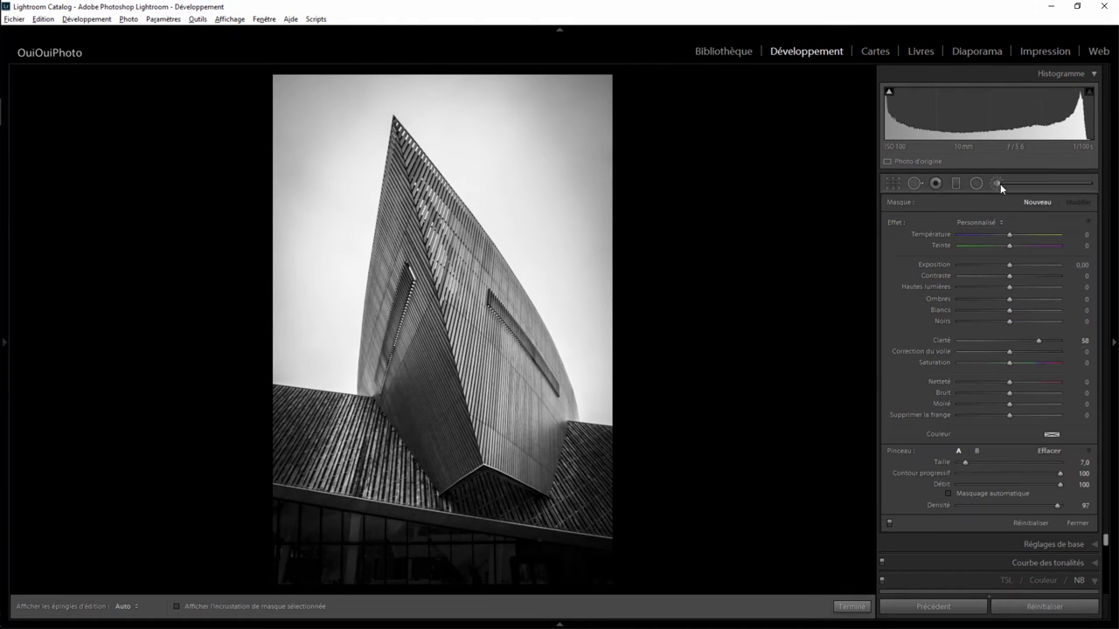
{"action": "double_click", "coordinate": [897, 219]}
{"action": "left_click_drag", "start_coordinate": [1016, 300], "coordinate": [1019, 300]}
{"action": "key", "text": "h"}
{"action": "left_click_drag", "start_coordinate": [286, 403], "coordinate": [282, 420]}
{"action": "key", "text": "h"}
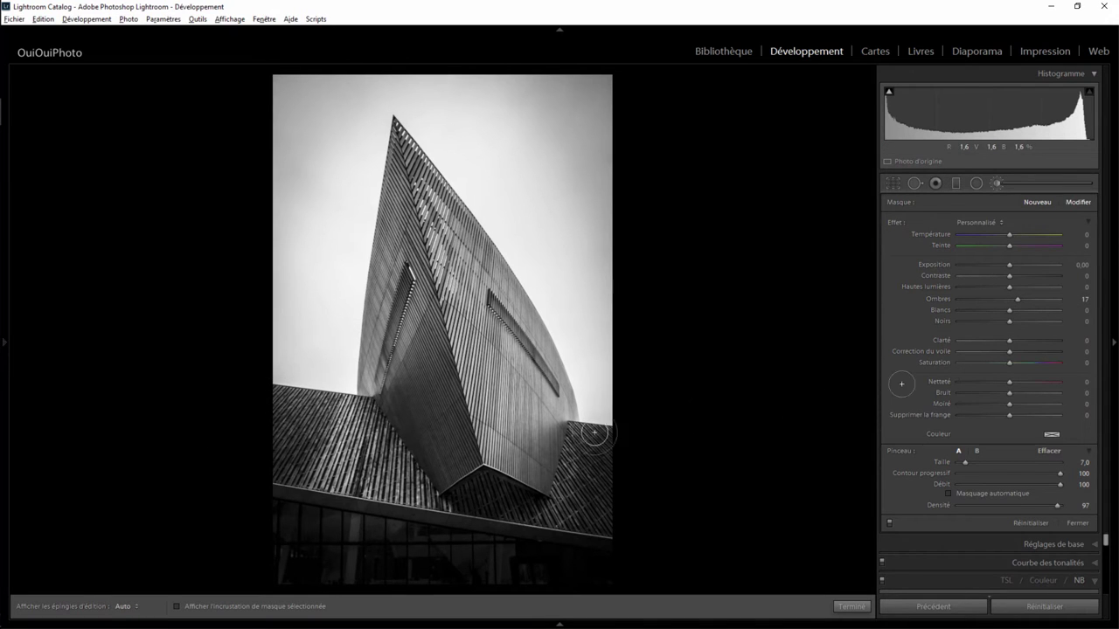
{"action": "left_click_drag", "start_coordinate": [1017, 303], "coordinate": [1037, 302]}
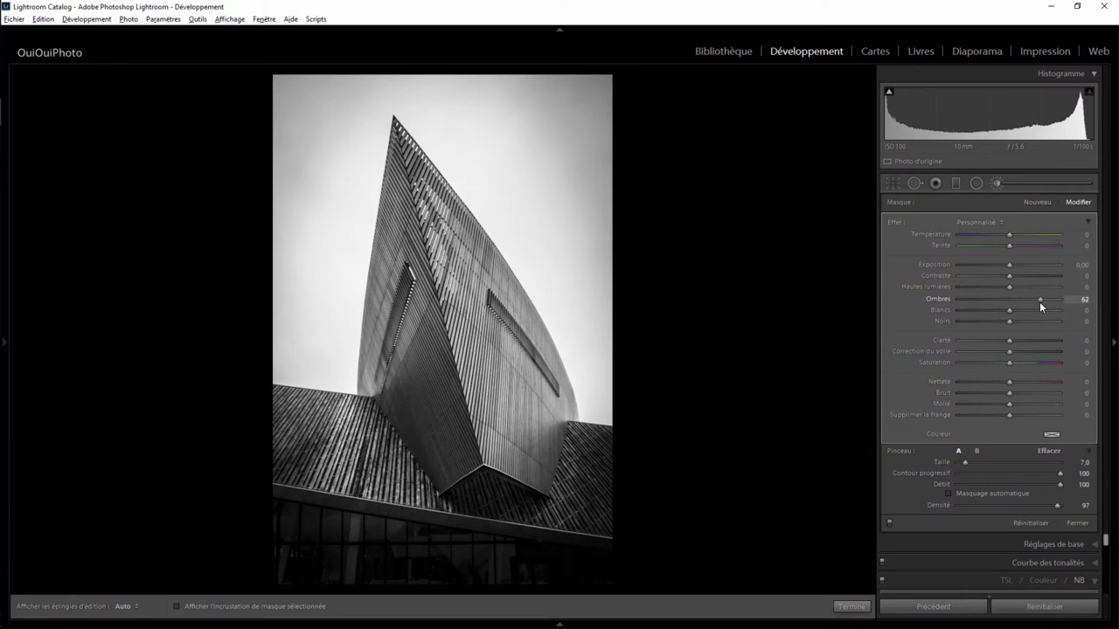
- Set brush feather to 47 and size 6.0, then paint the shadow lift along both roof edges
{"action": "key", "text": "alt"}
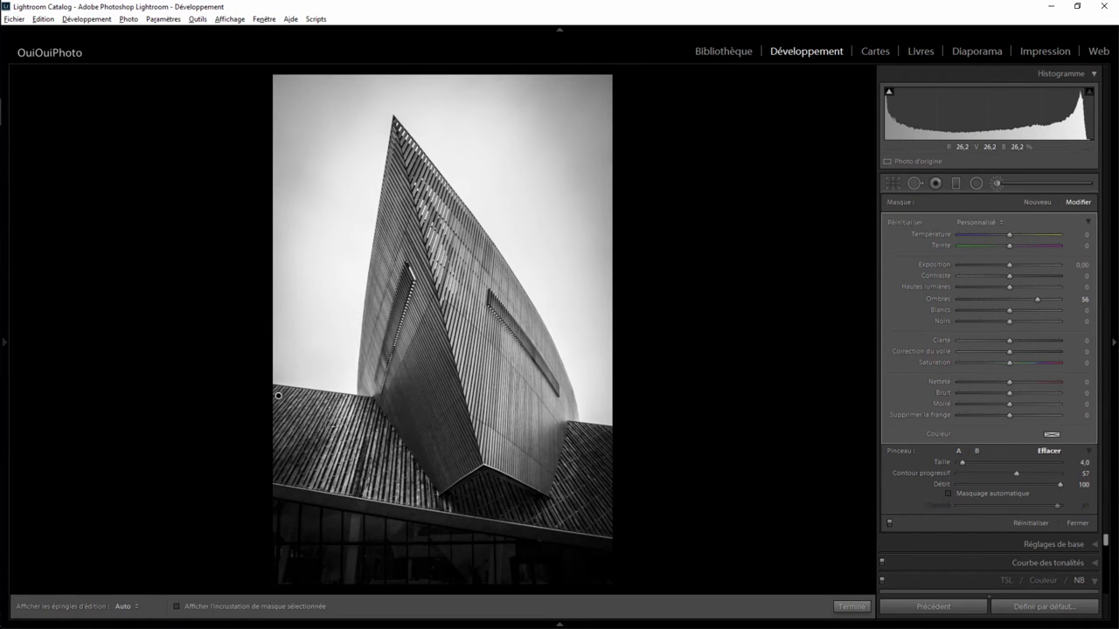
{"action": "key", "text": "h"}
{"action": "key", "text": "h"}
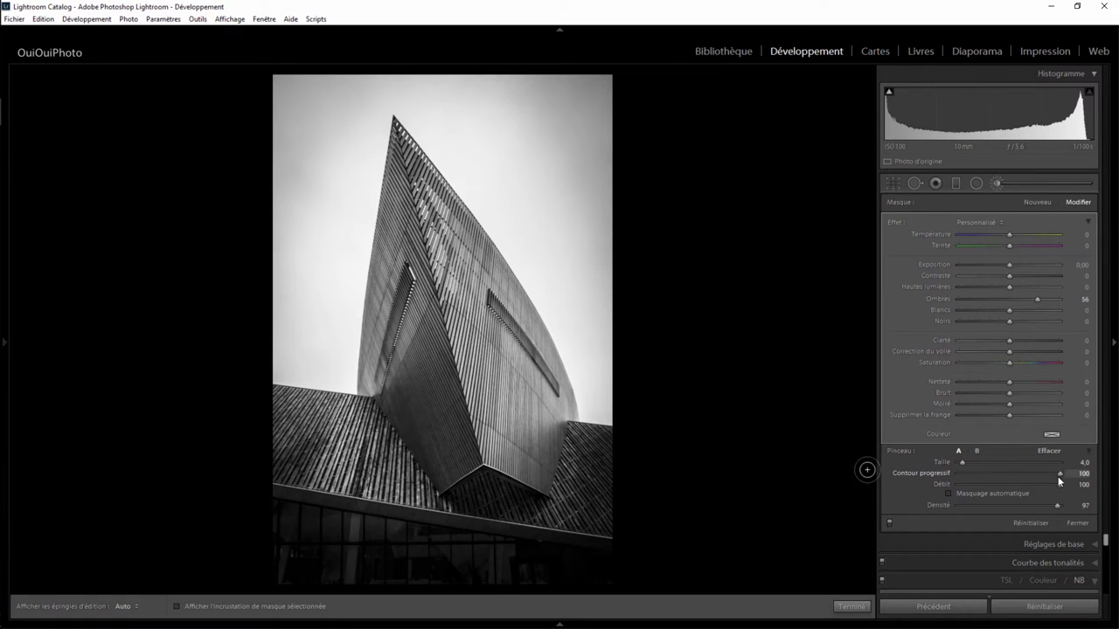
{"action": "left_click_drag", "start_coordinate": [1060, 474], "coordinate": [1005, 474]}
{"action": "scroll", "coordinate": [280, 447], "scroll_direction": "up", "scroll_amount": 2}
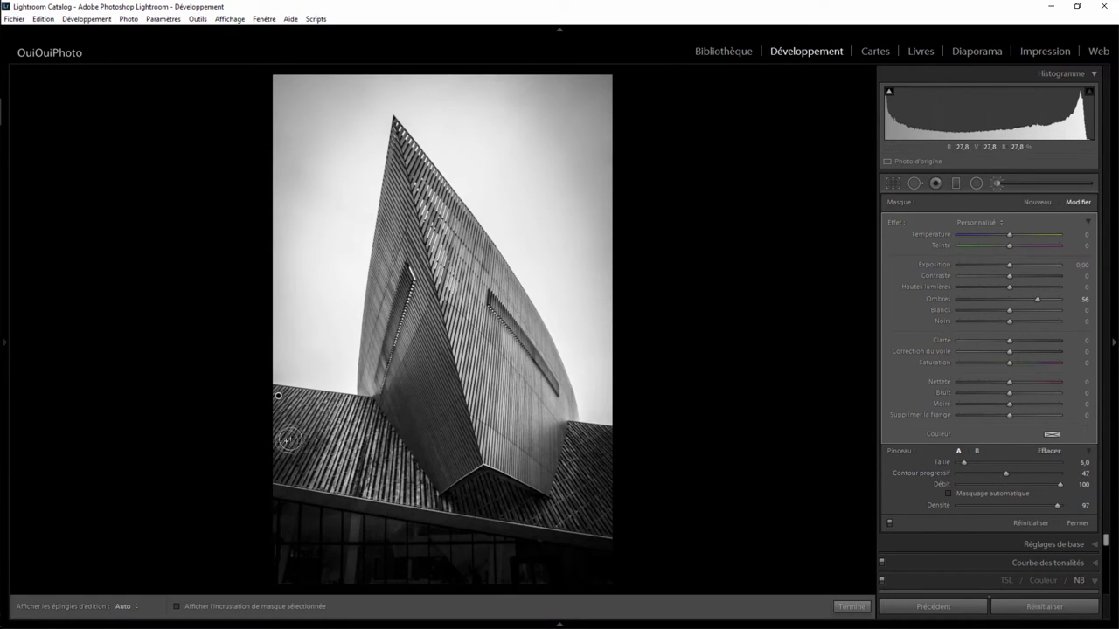
{"action": "key", "text": "h"}
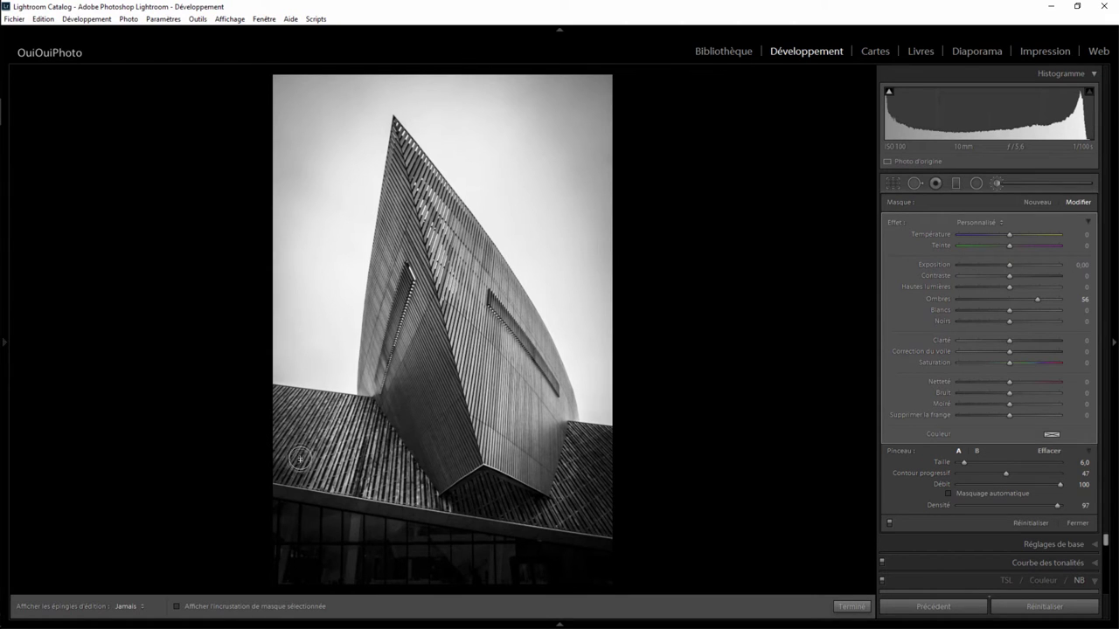
{"action": "left_click_drag", "start_coordinate": [321, 428], "coordinate": [310, 409]}
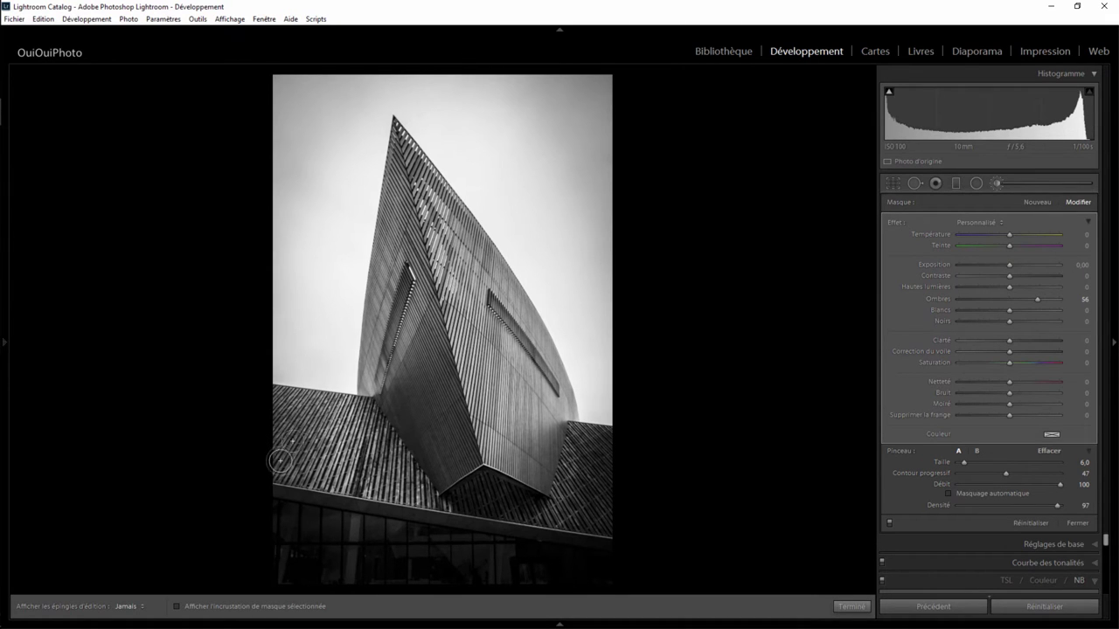
{"action": "mouse_move", "coordinate": [603, 453]}
{"action": "left_mouse_down"}
{"action": "mouse_move", "coordinate": [595, 504]}
{"action": "mouse_move", "coordinate": [588, 432]}
{"action": "left_mouse_up"}
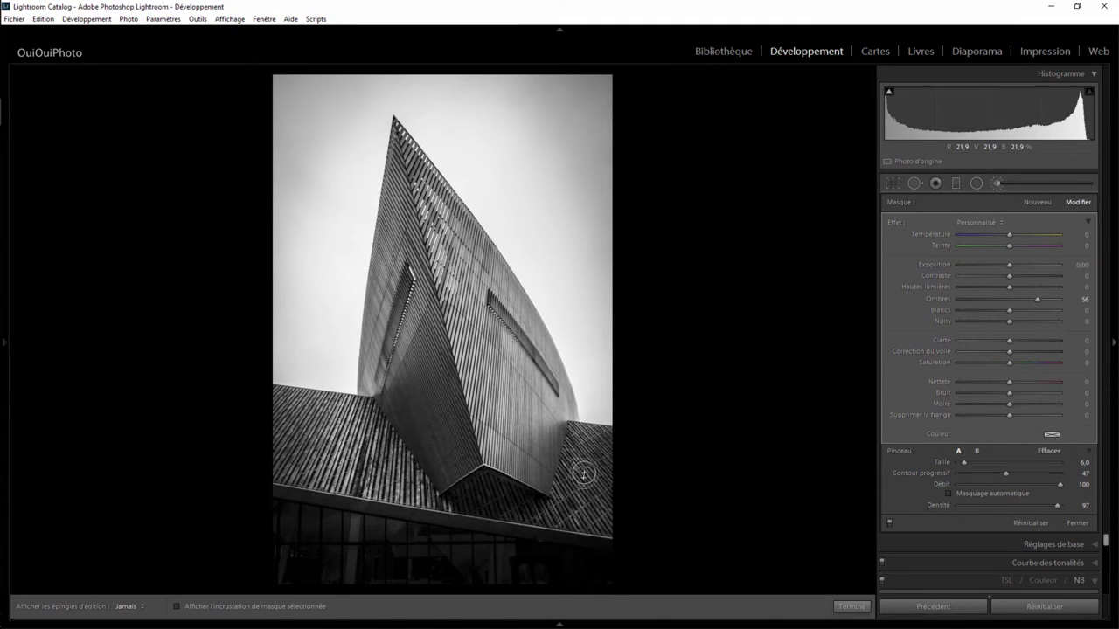
- Erase the shadow lift along the building's right edge and lower right roof
{"action": "key", "text": "h"}
{"action": "key", "text": "alt"}
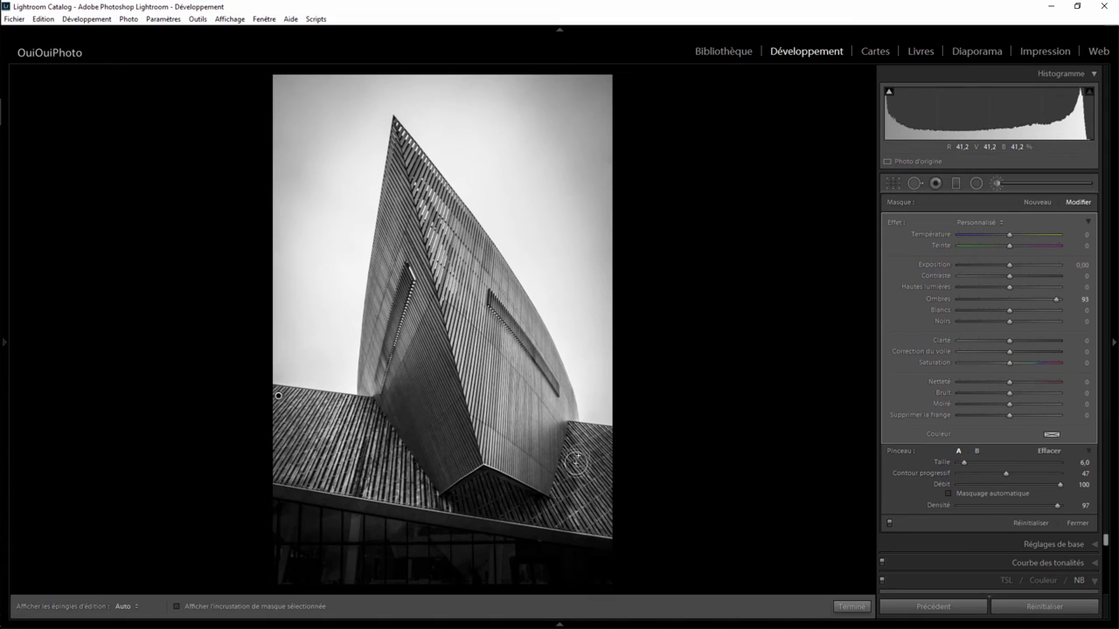
{"action": "key", "text": "h"}
{"action": "key", "text": "alt"}
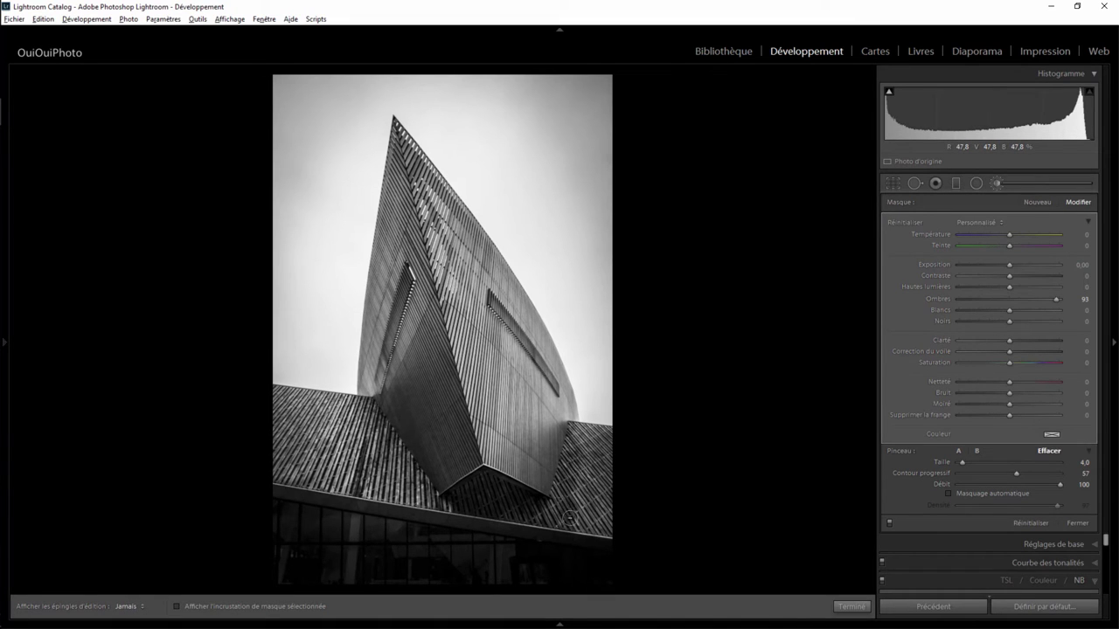
{"action": "left_click_drag", "start_coordinate": [573, 431], "coordinate": [604, 433]}
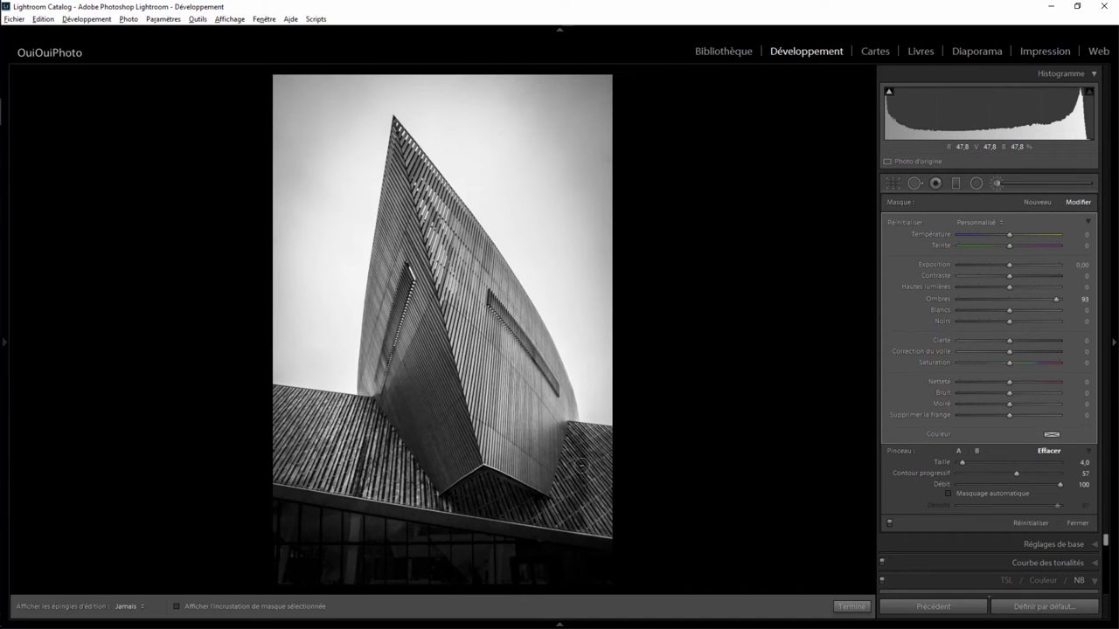
{"action": "left_click_drag", "start_coordinate": [608, 516], "coordinate": [578, 521]}
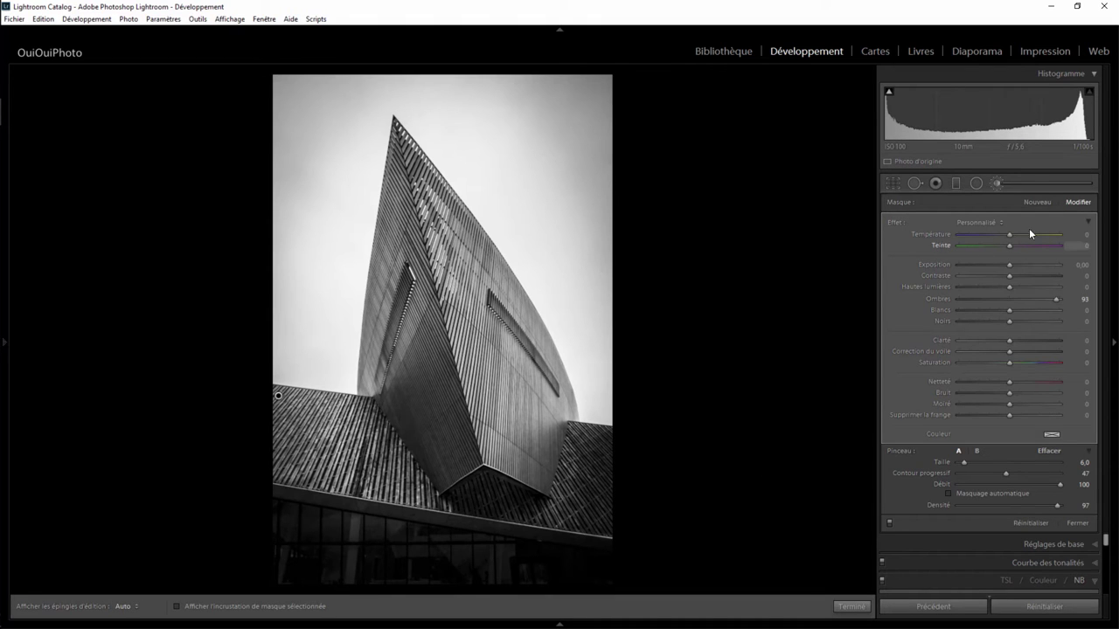
- Paint a second brush mask on the lower right roof with Shadows raised to 38
{"action": "left_click", "coordinate": [1039, 201]}
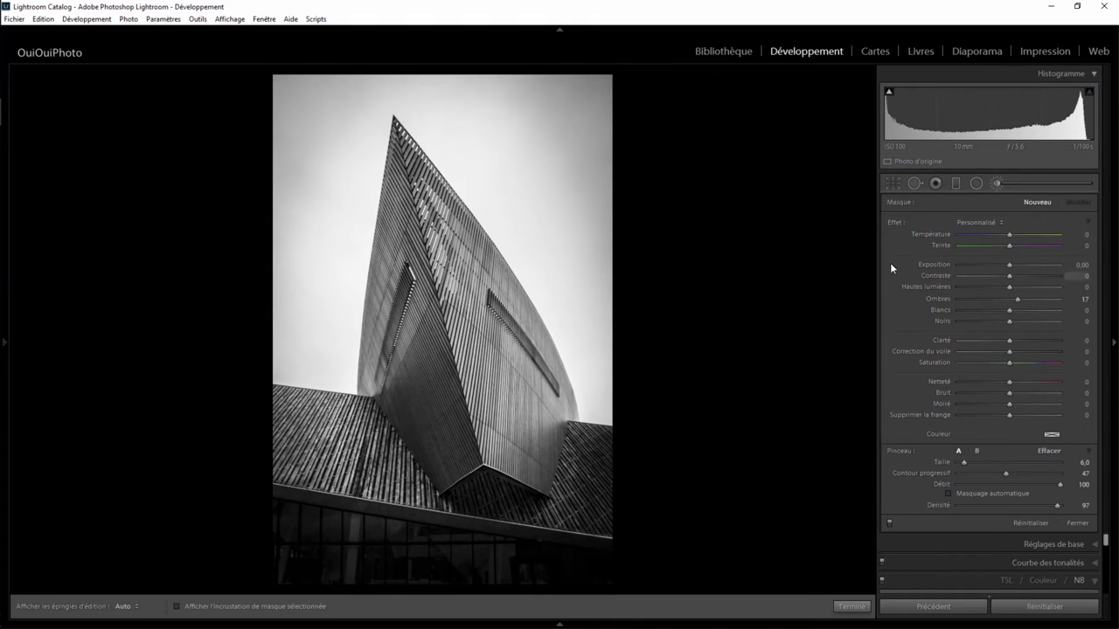
{"action": "double_click", "coordinate": [894, 226]}
{"action": "left_click_drag", "start_coordinate": [1010, 299], "coordinate": [1015, 301]}
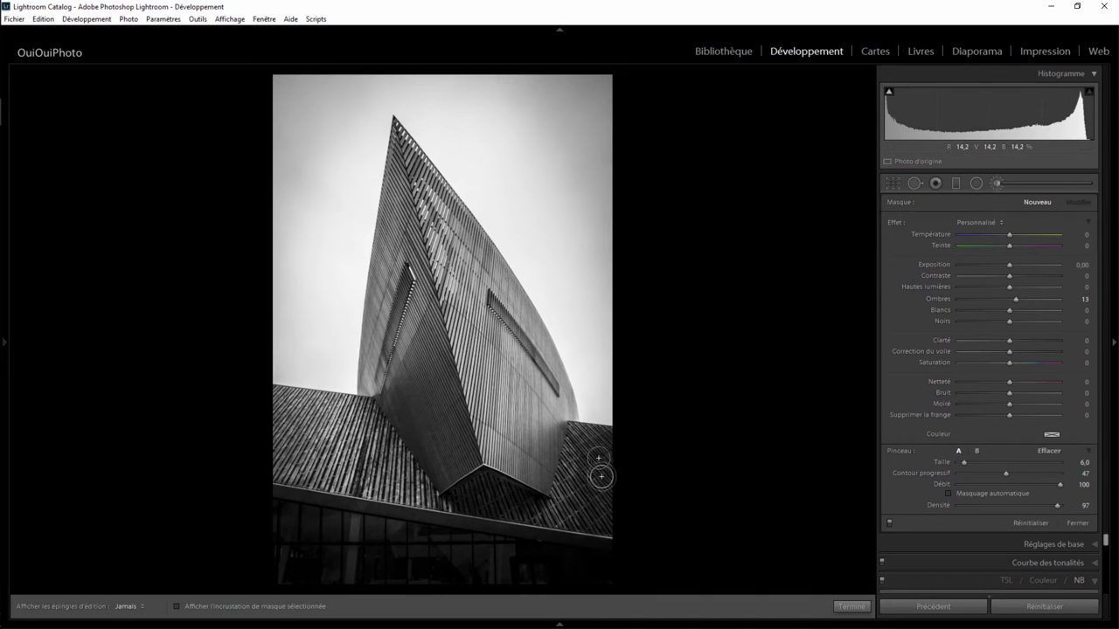
{"action": "left_click_drag", "start_coordinate": [601, 476], "coordinate": [594, 492]}
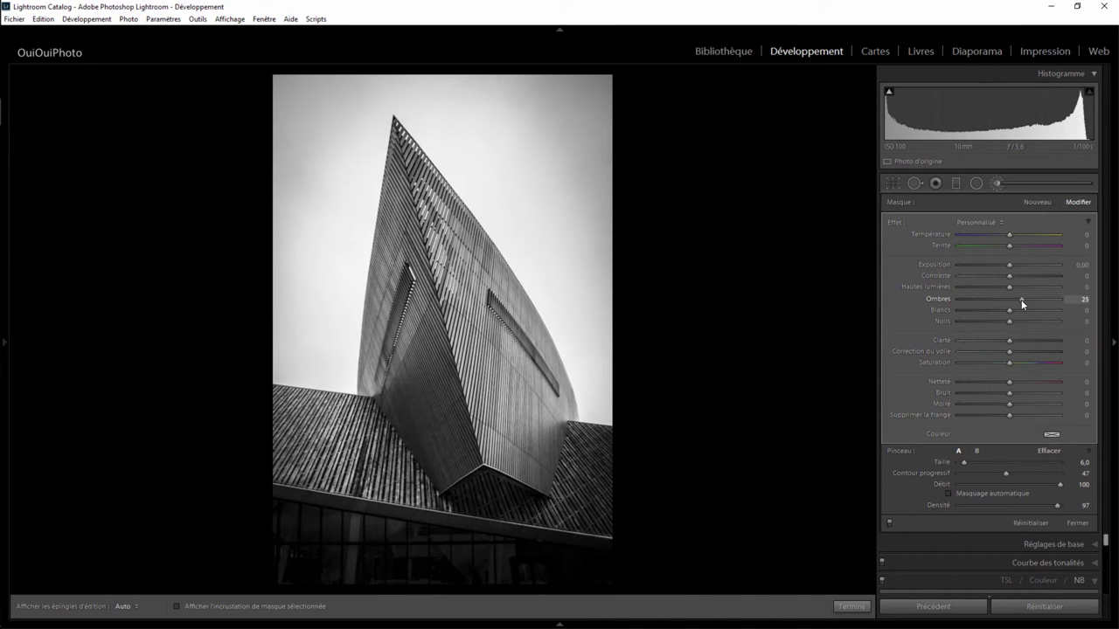
{"action": "left_click_drag", "start_coordinate": [1024, 301], "coordinate": [1028, 301]}
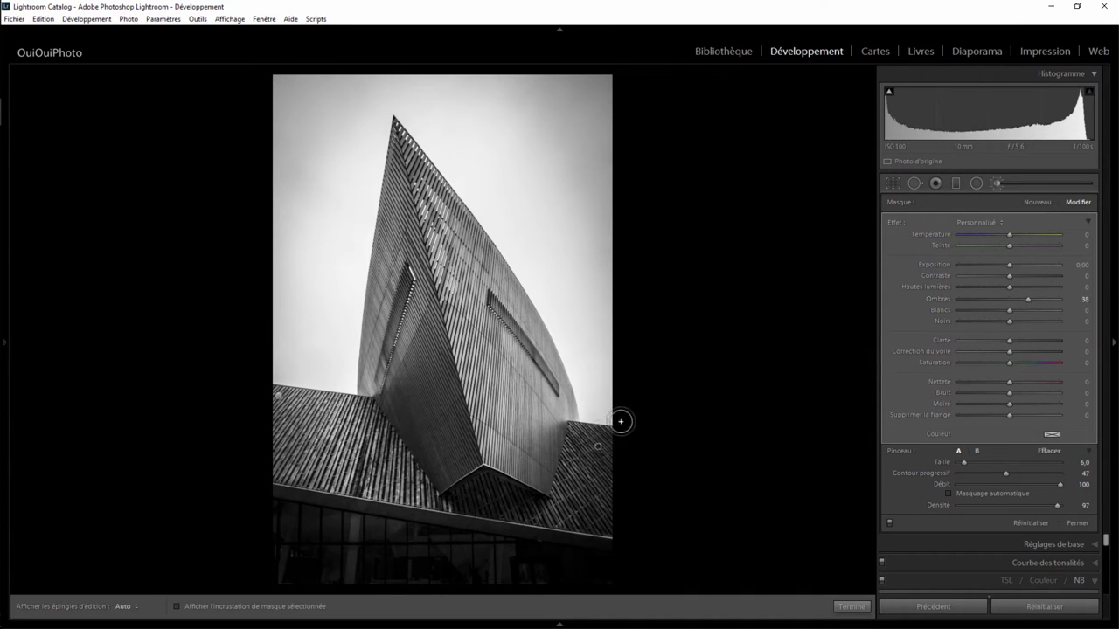
{"action": "key", "text": "h"}
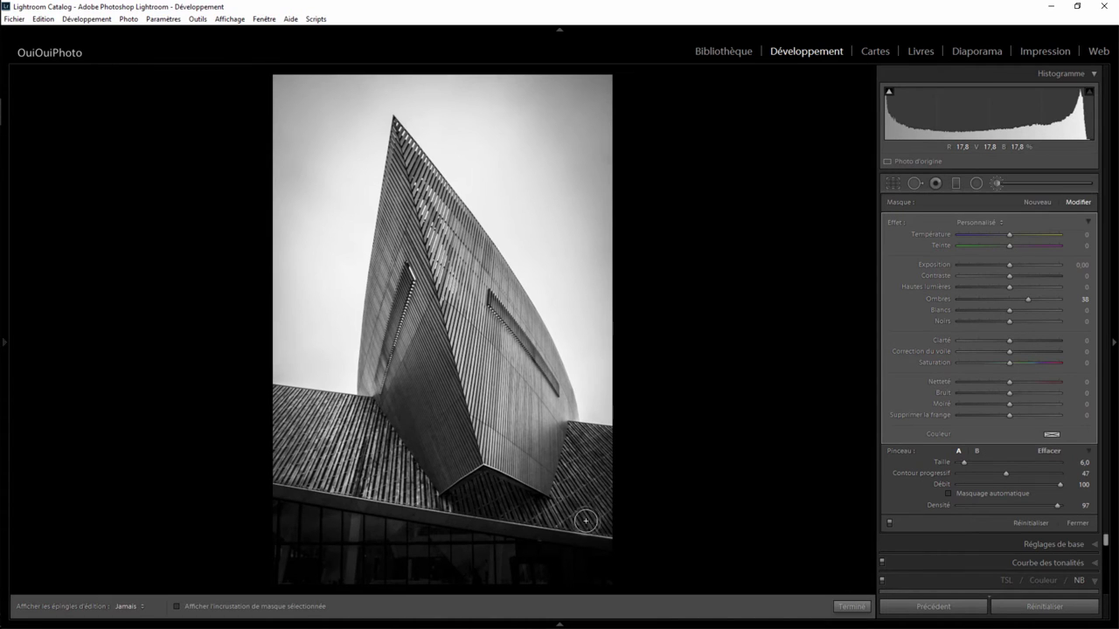
{"action": "key", "text": "h"}
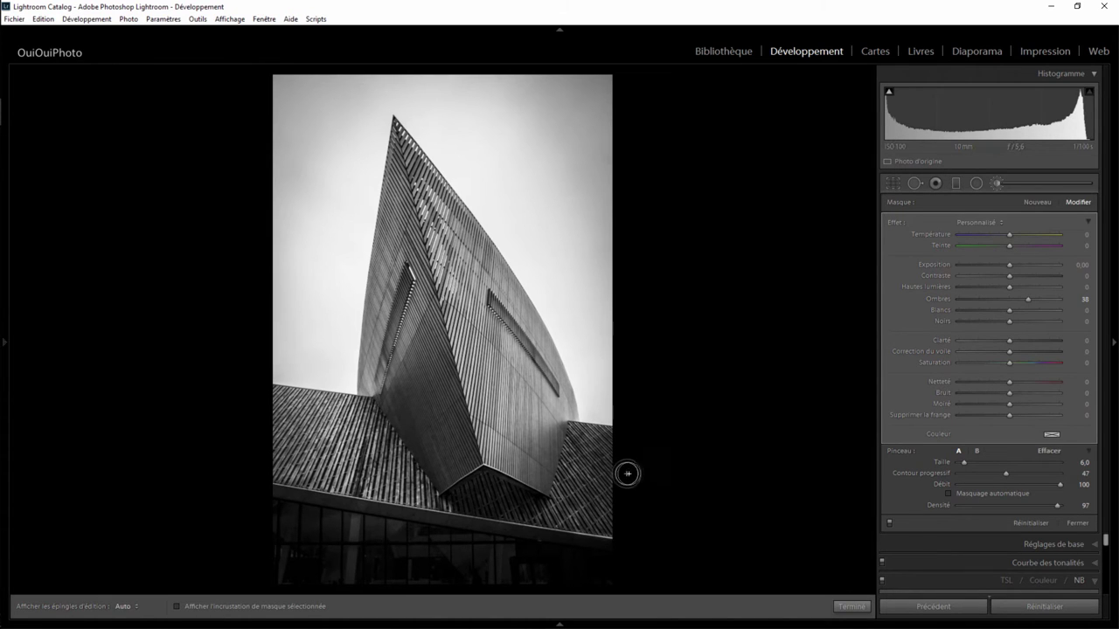
{"action": "key", "text": "h"}
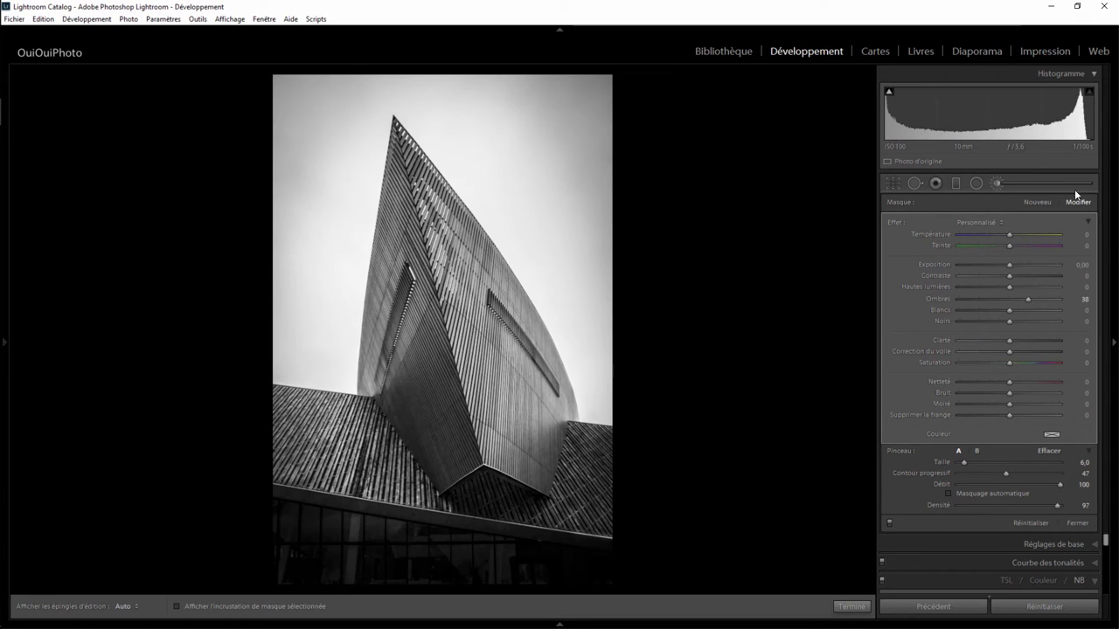
- Paint a new brush mask with Exposure −0.44 over the building's left face, showing the red overlay
{"action": "left_click", "coordinate": [1039, 202]}
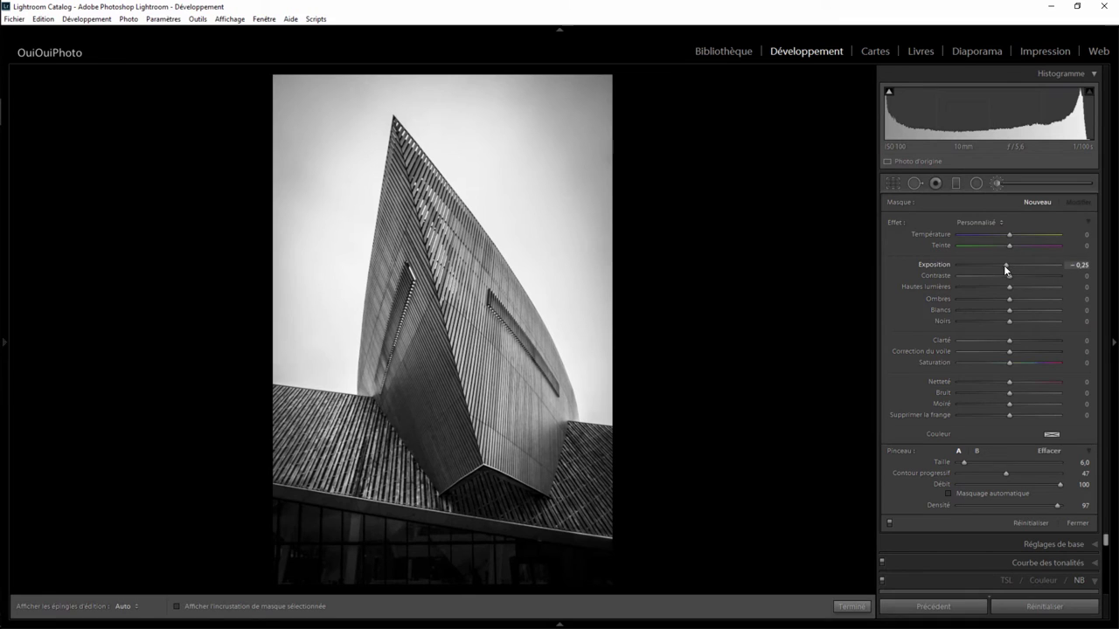
{"action": "left_click_drag", "start_coordinate": [1003, 264], "coordinate": [1001, 264]}
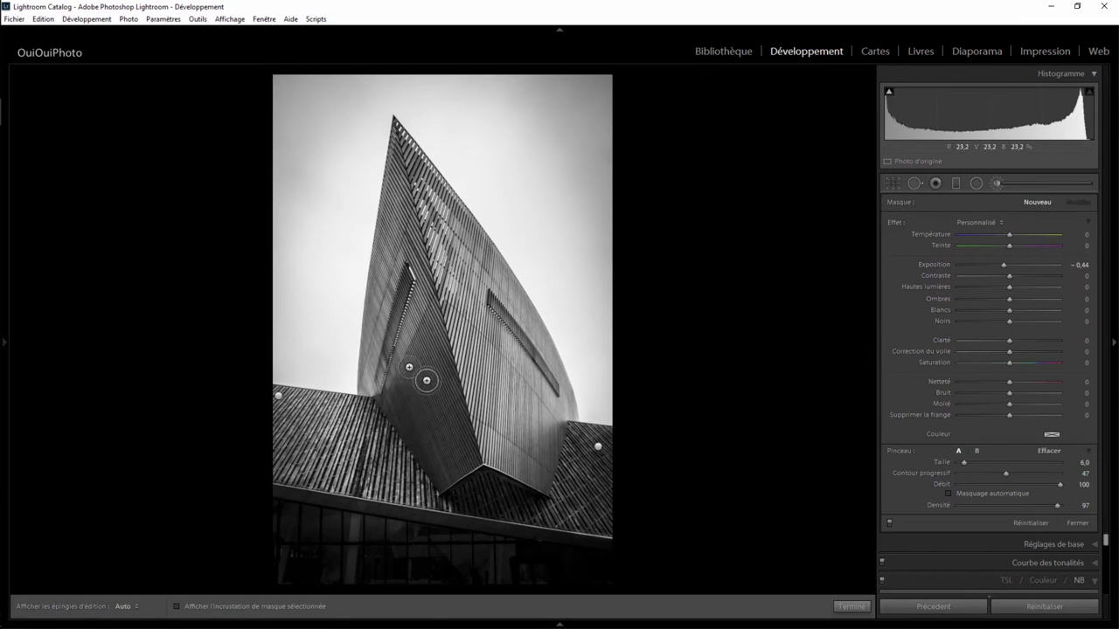
{"action": "key", "text": "h"}
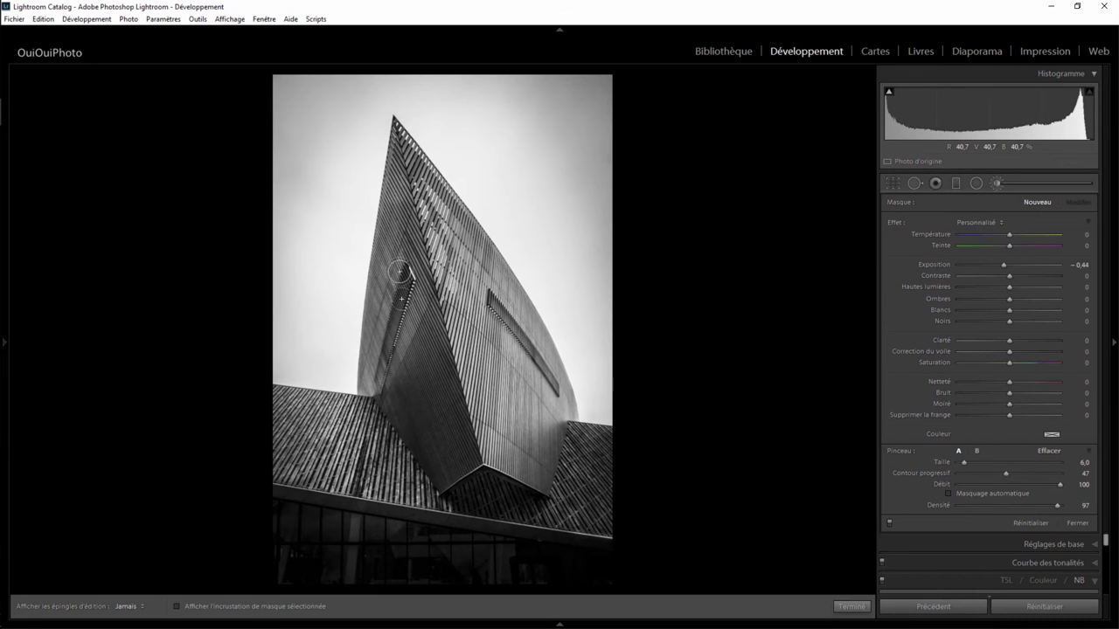
{"action": "left_click_drag", "start_coordinate": [399, 345], "coordinate": [407, 369]}
{"action": "key", "text": "o"}
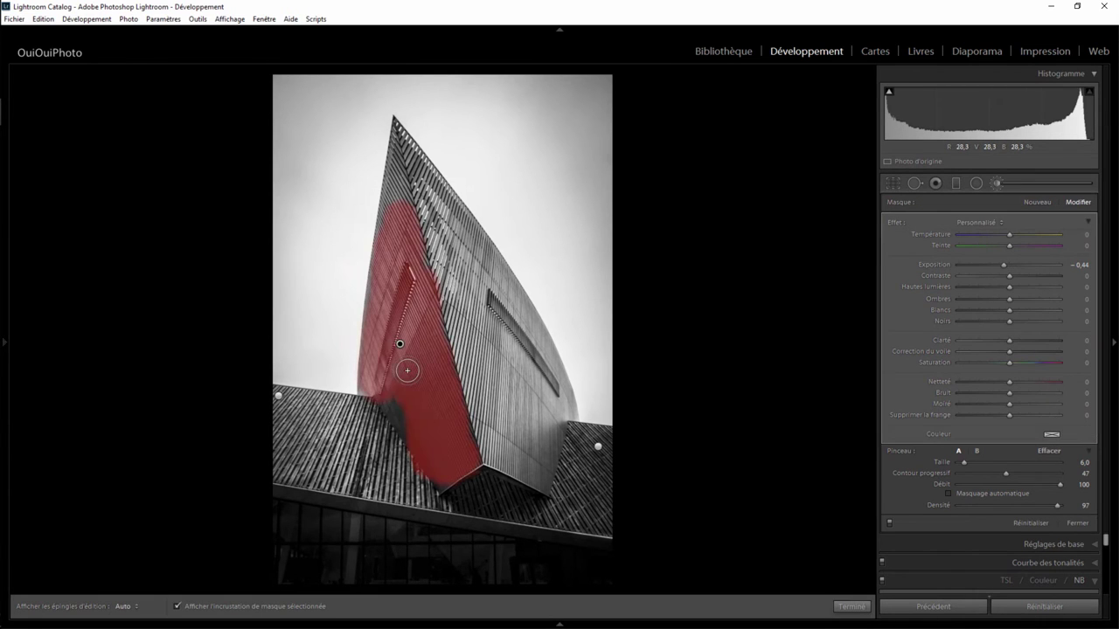
{"action": "key", "text": "h"}
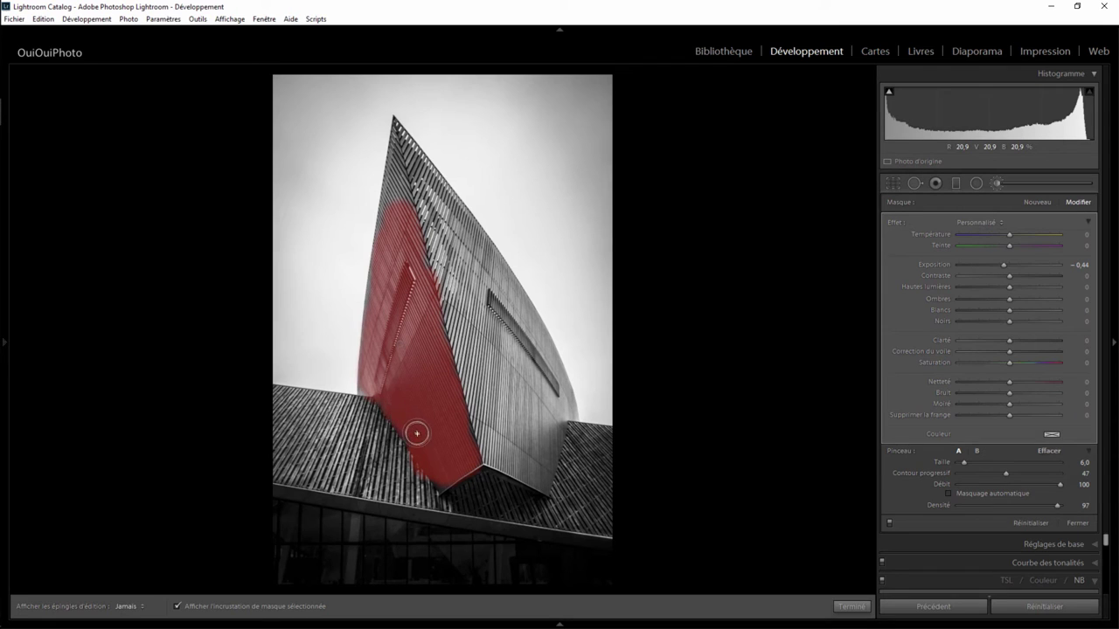
{"action": "key", "text": "h"}
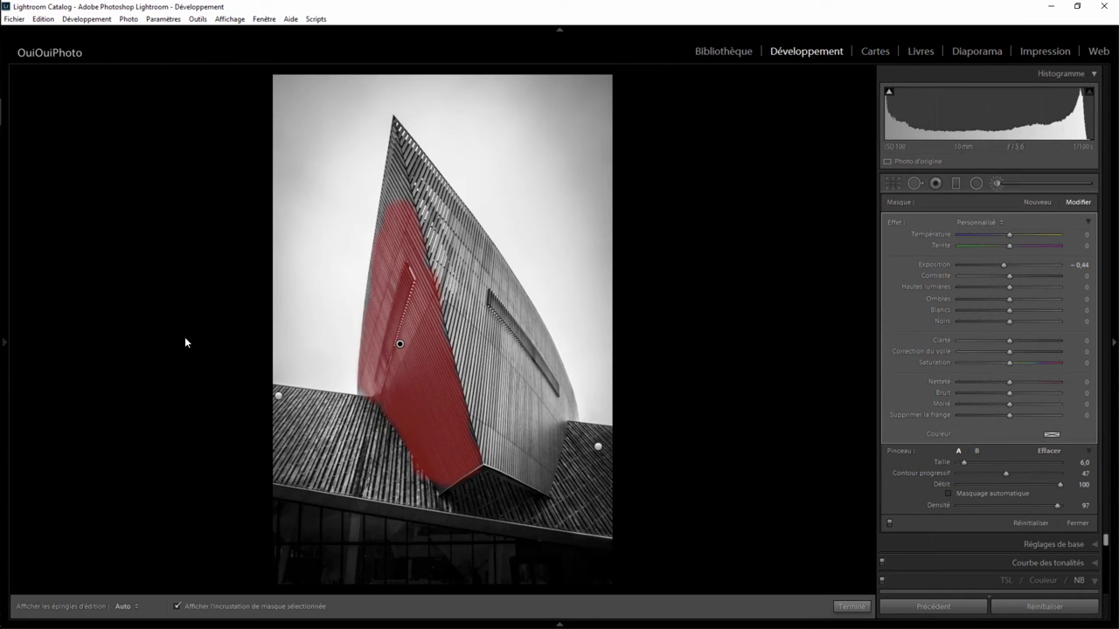
- Zoom in, reselect the darkening mask and extend it along the wall's left edge
{"action": "left_click", "coordinate": [851, 605]}
{"action": "left_click", "coordinate": [405, 346]}
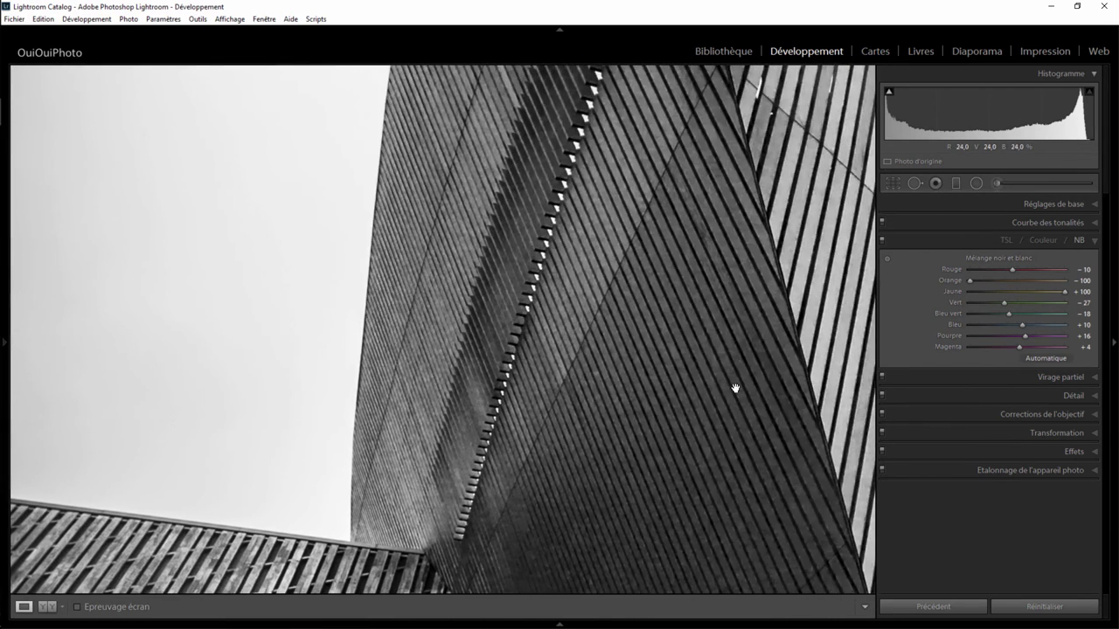
{"action": "left_click", "coordinate": [994, 185]}
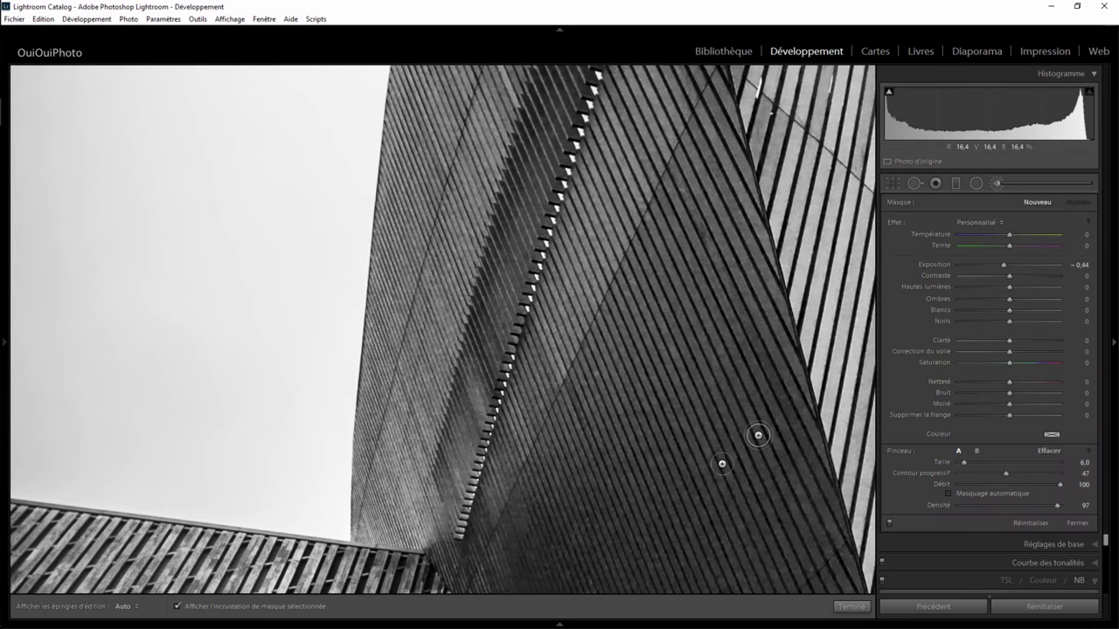
{"action": "left_click", "coordinate": [552, 303]}
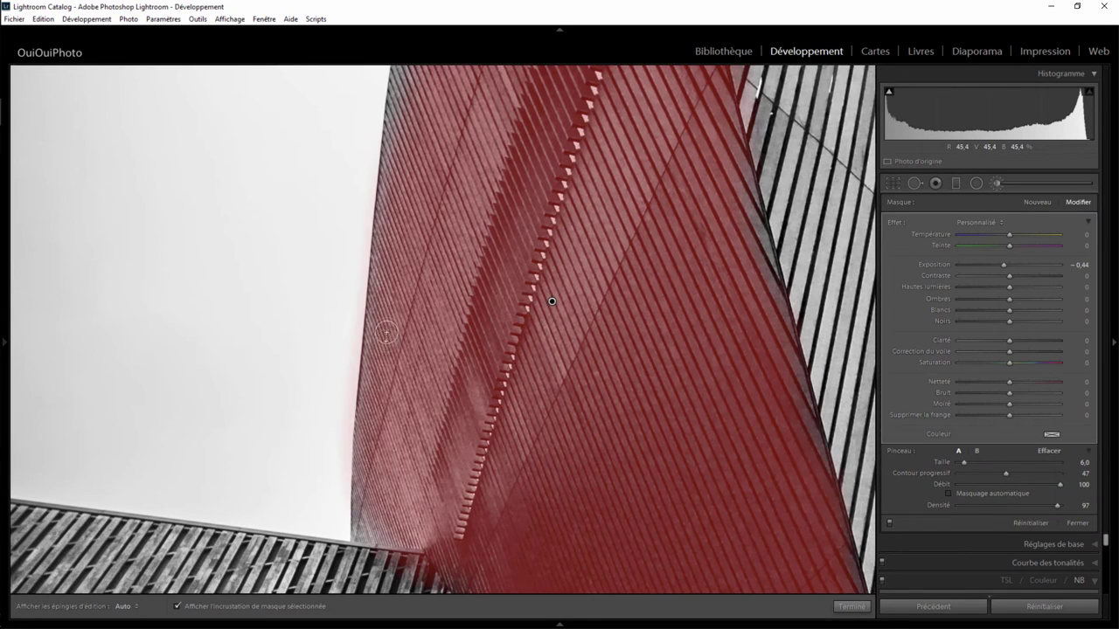
{"action": "key", "text": "h"}
{"action": "left_click_drag", "start_coordinate": [363, 505], "coordinate": [403, 534]}
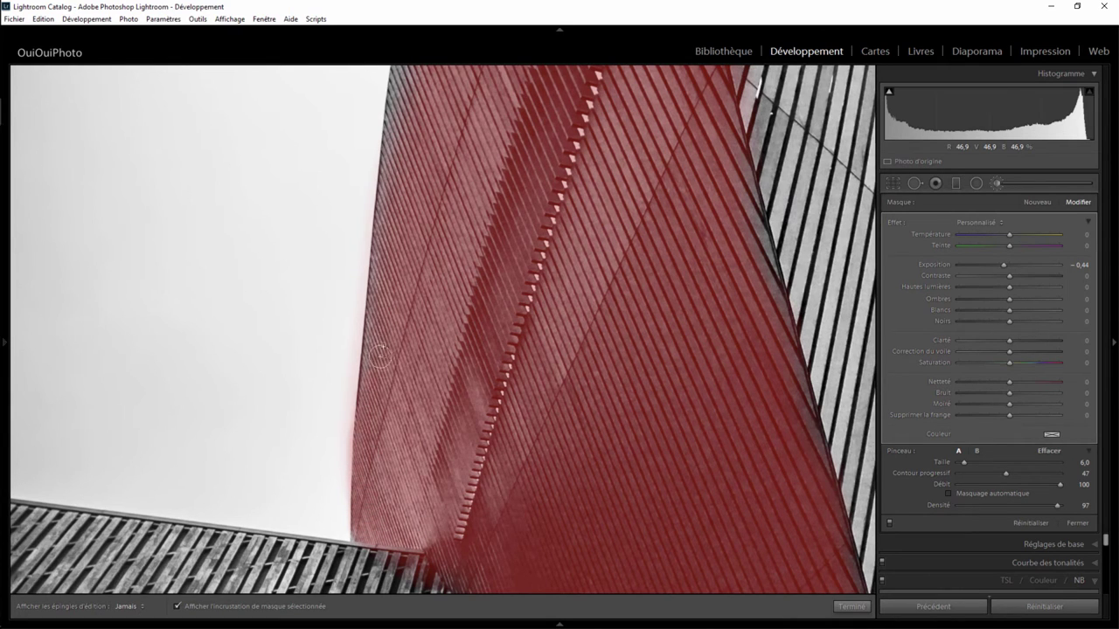
{"action": "key", "text": "h"}
- Pan up to the apex and paint the darkening mask down the building's left face
{"action": "key", "text": "alt"}
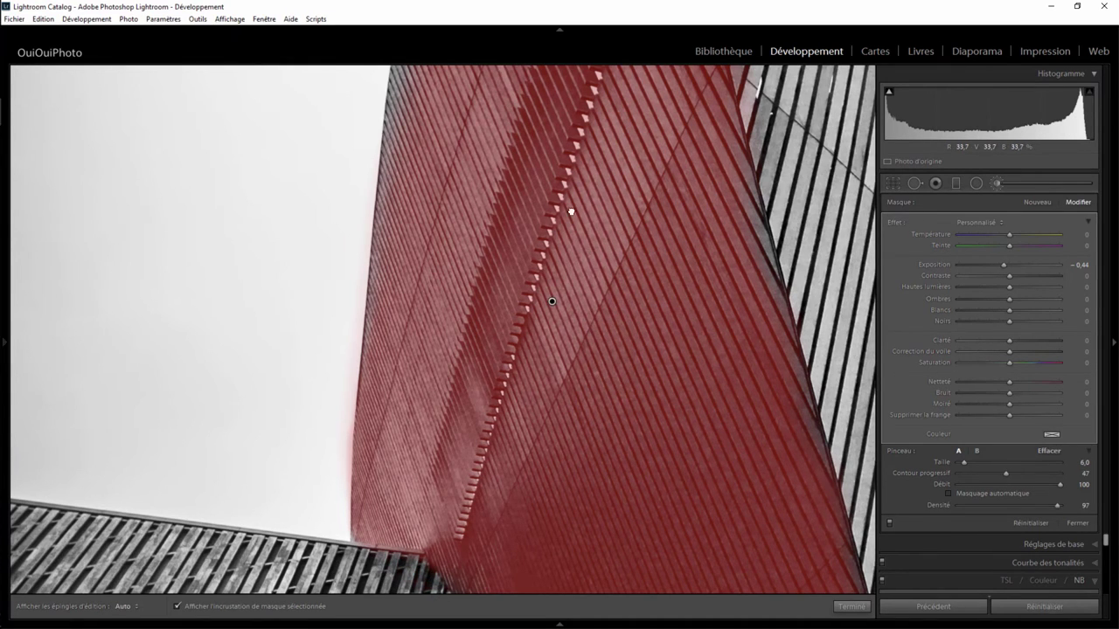
{"action": "left_click_drag", "start_coordinate": [570, 209], "coordinate": [624, 463]}
{"action": "left_click_drag", "start_coordinate": [589, 235], "coordinate": [560, 401]}
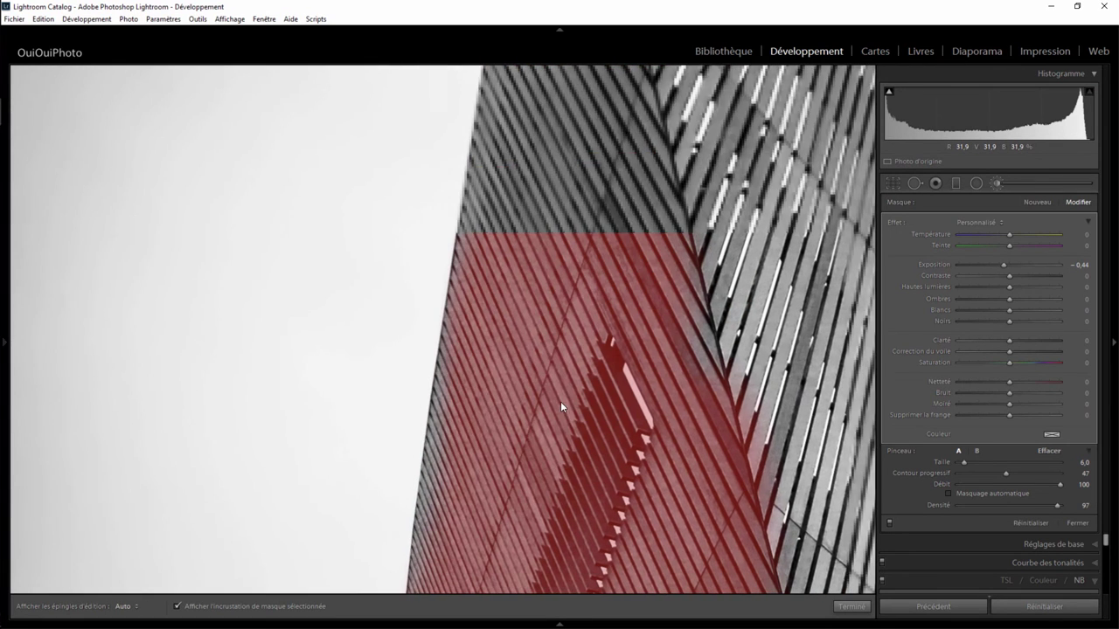
{"action": "left_click_drag", "start_coordinate": [600, 200], "coordinate": [558, 356]}
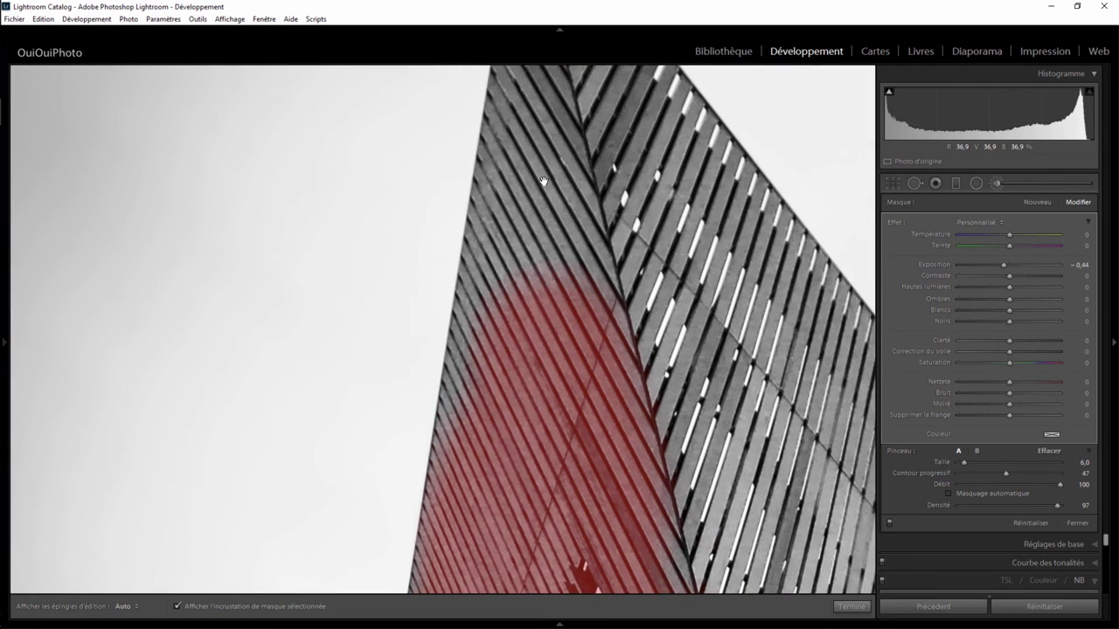
{"action": "left_click_drag", "start_coordinate": [541, 132], "coordinate": [546, 166]}
{"action": "key", "text": "h"}
{"action": "mouse_move", "coordinate": [538, 113]}
{"action": "left_mouse_down"}
{"action": "mouse_move", "coordinate": [614, 391]}
{"action": "mouse_move", "coordinate": [578, 215]}
{"action": "mouse_move", "coordinate": [533, 127]}
{"action": "mouse_move", "coordinate": [456, 507]}
{"action": "mouse_move", "coordinate": [495, 447]}
{"action": "mouse_move", "coordinate": [536, 163]}
{"action": "mouse_move", "coordinate": [550, 367]}
{"action": "mouse_move", "coordinate": [573, 371]}
{"action": "mouse_move", "coordinate": [512, 397]}
{"action": "mouse_move", "coordinate": [541, 421]}
{"action": "left_mouse_up"}
{"action": "key", "text": "h"}
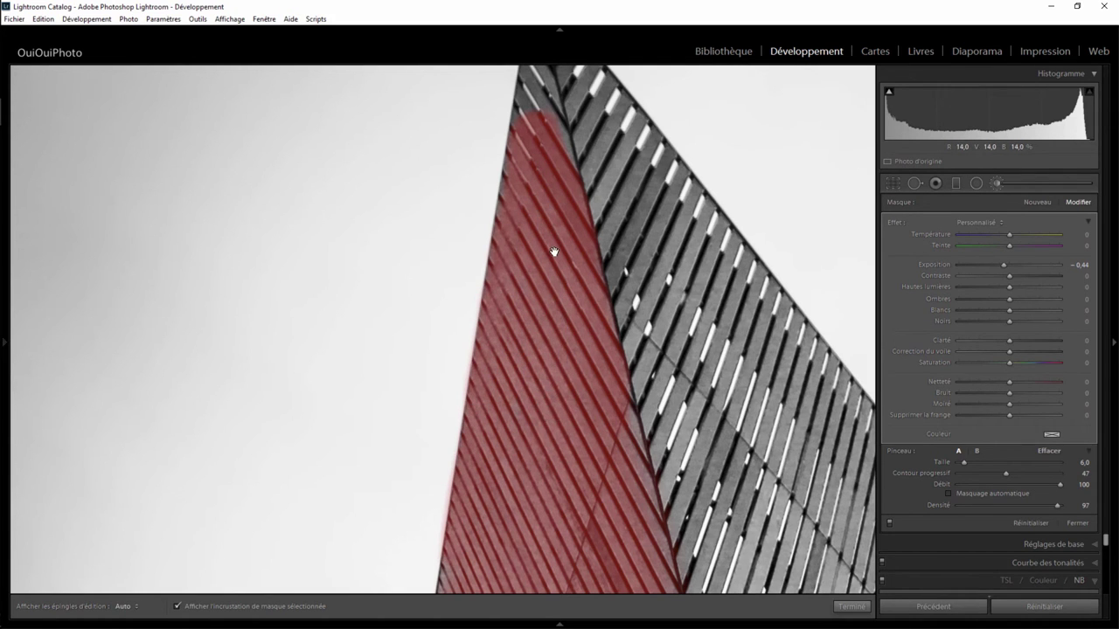
- Erase the mask overspill near the tip, hide the overlay and close brush editing
{"action": "left_click", "coordinate": [553, 252]}
{"action": "scroll", "coordinate": [539, 245], "scroll_direction": "down", "scroll_amount": 2}
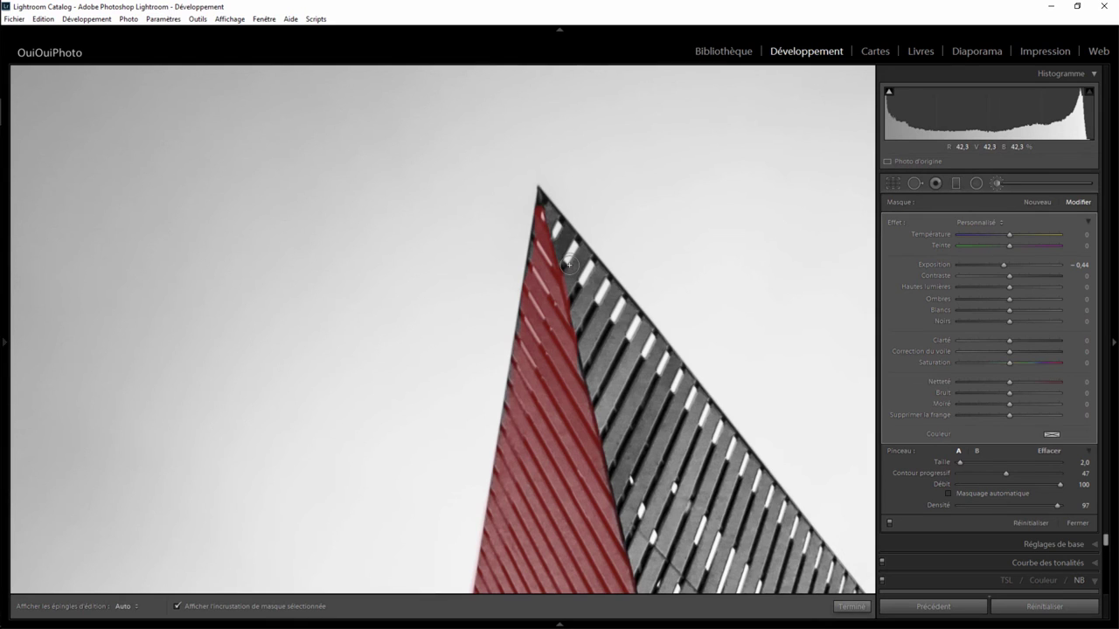
{"action": "key", "text": "alt"}
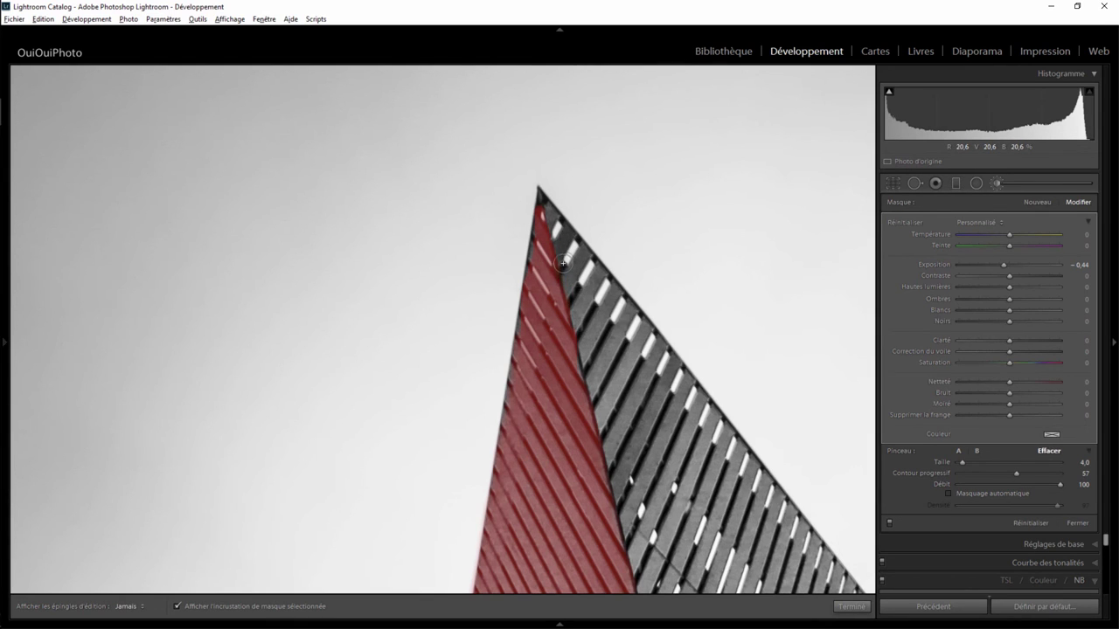
{"action": "key", "text": "o"}
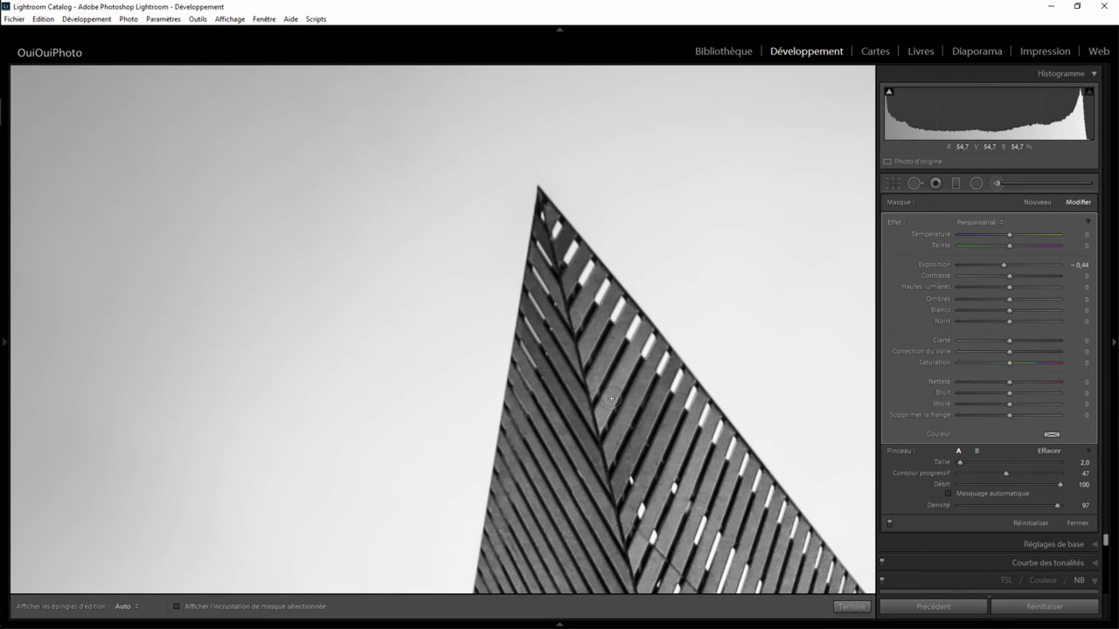
{"action": "left_click", "coordinate": [853, 606]}
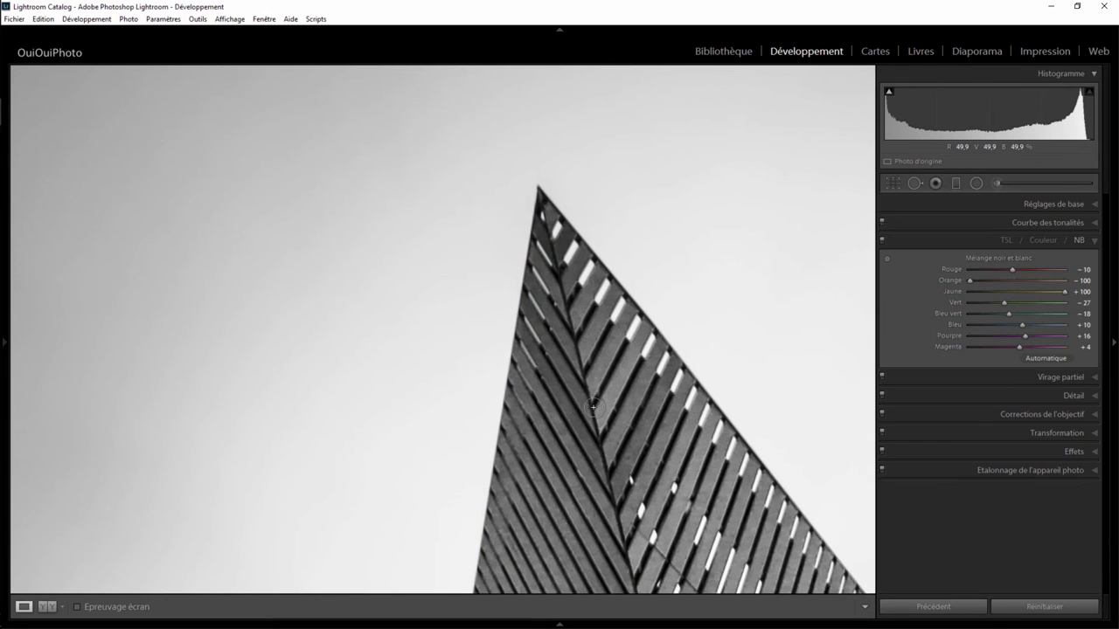
{"action": "left_click", "coordinate": [593, 406]}
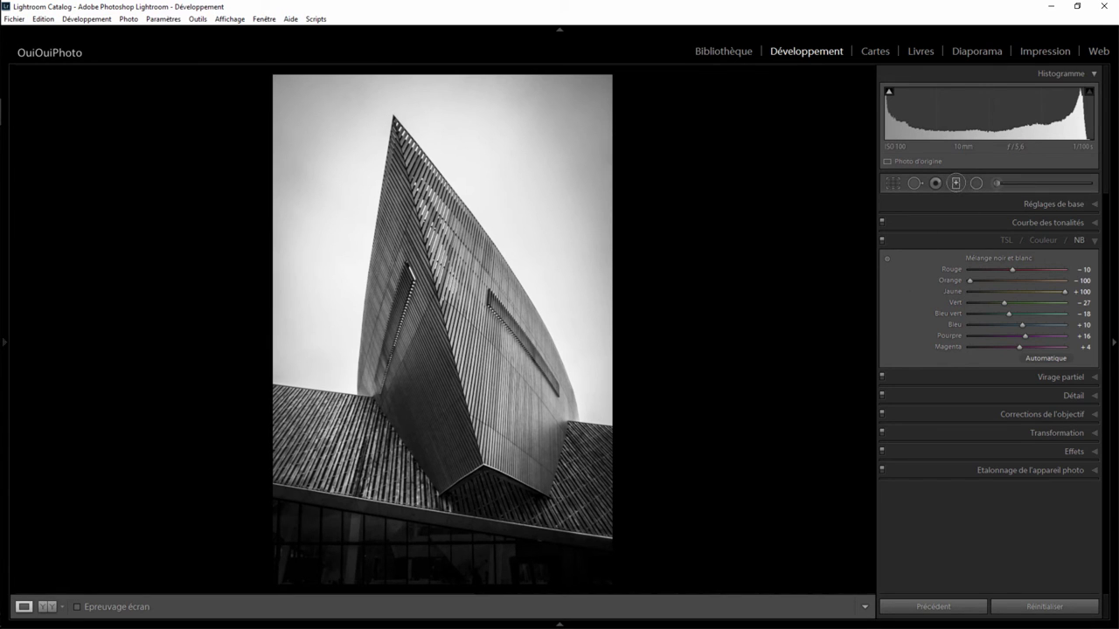
{"action": "left_click", "coordinate": [956, 183]}
{"action": "left_click_drag", "start_coordinate": [416, 519], "coordinate": [584, 490]}
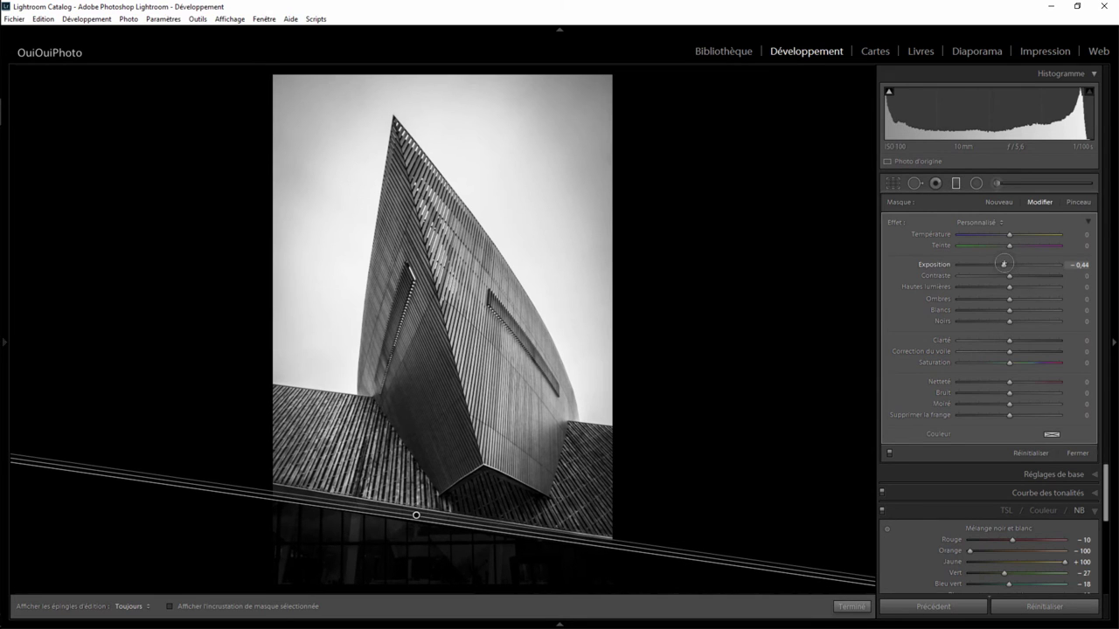
{"action": "left_click_drag", "start_coordinate": [1003, 264], "coordinate": [1007, 264]}
{"action": "mouse_move", "coordinate": [1011, 265]}
{"action": "left_mouse_down"}
{"action": "mouse_move", "coordinate": [1040, 265]}
{"action": "mouse_move", "coordinate": [997, 264]}
{"action": "left_mouse_up"}
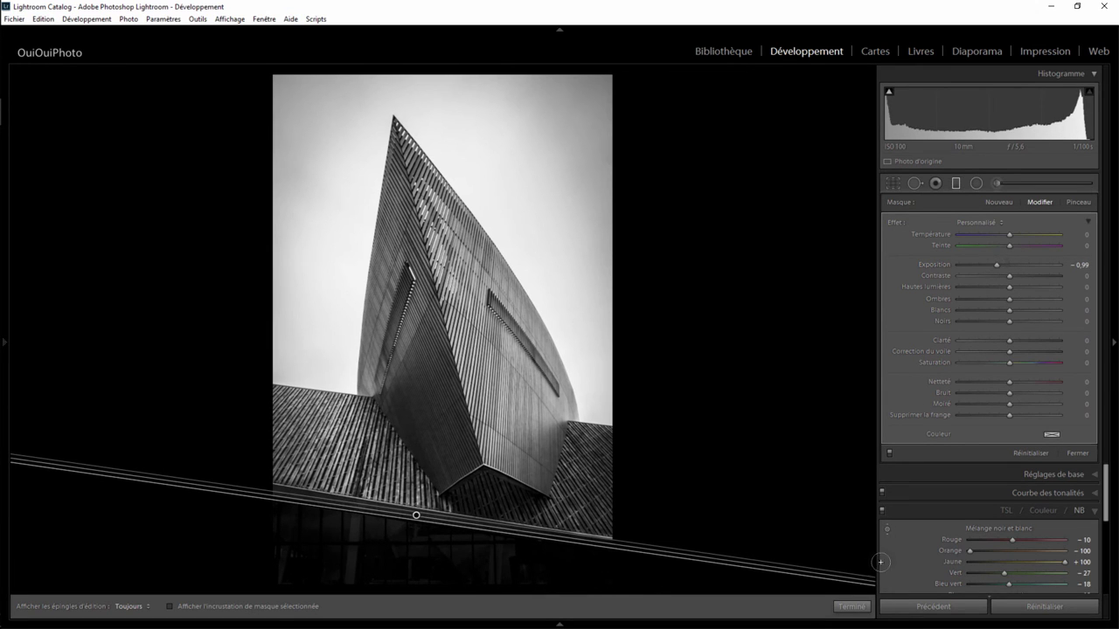
{"action": "left_click", "coordinate": [853, 606]}
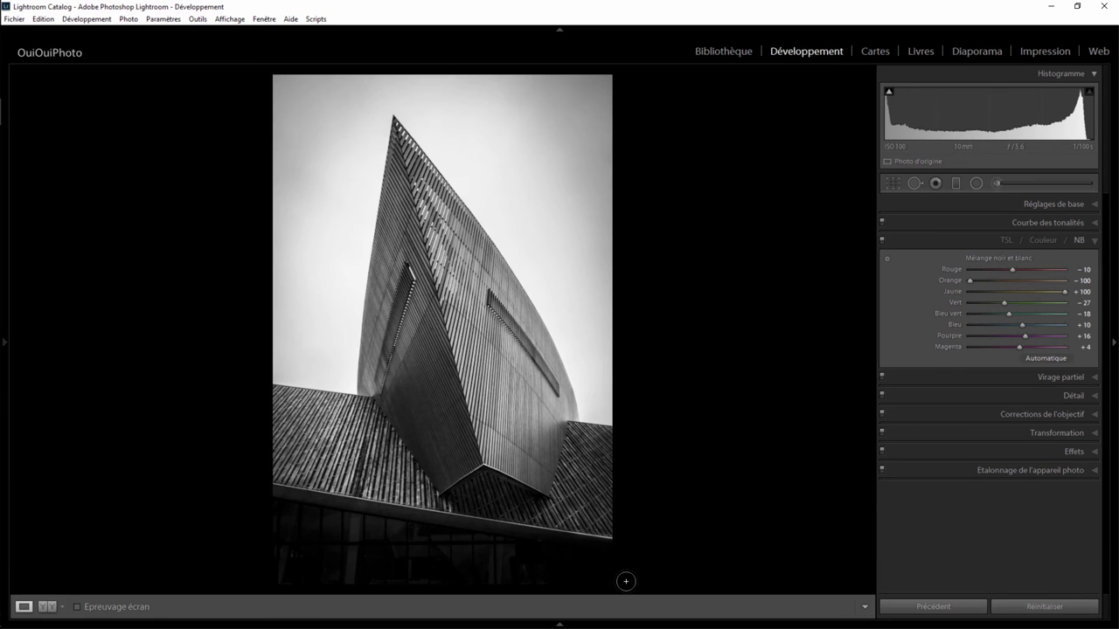
{"action": "left_click", "coordinate": [389, 546]}
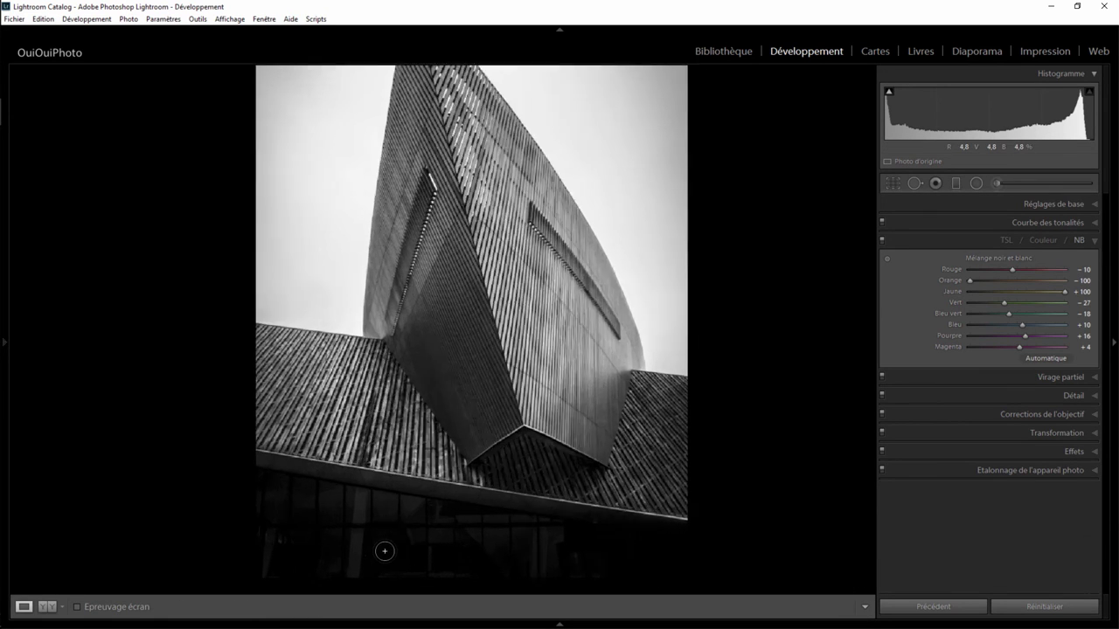
{"action": "left_click", "coordinate": [533, 398]}
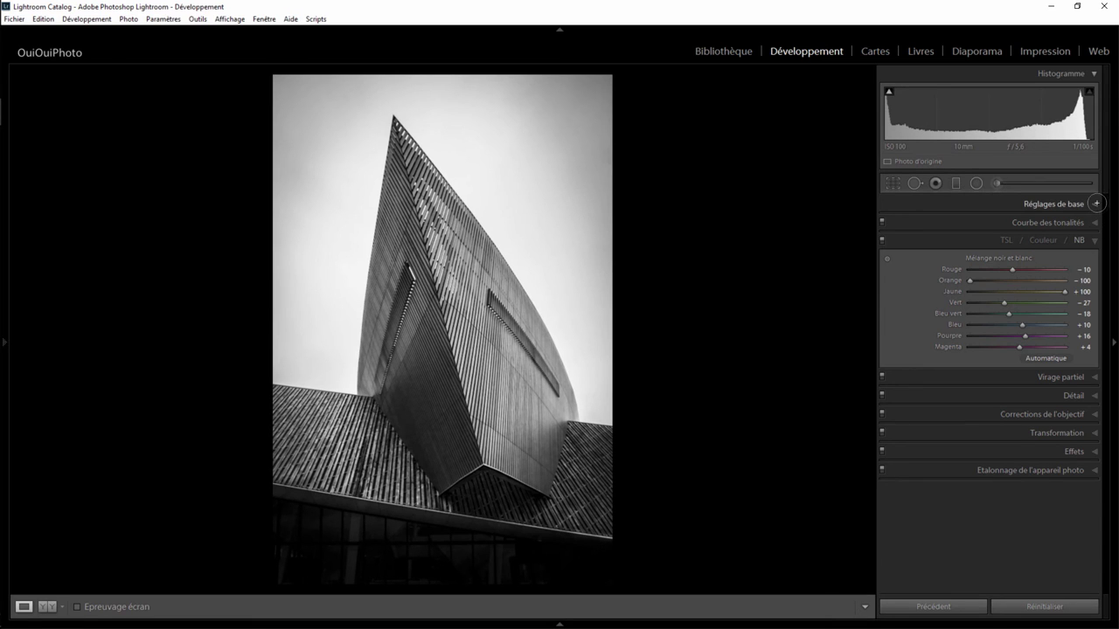
- Raise Whites to +30 in the basic adjustments
{"action": "left_click", "coordinate": [1096, 203]}
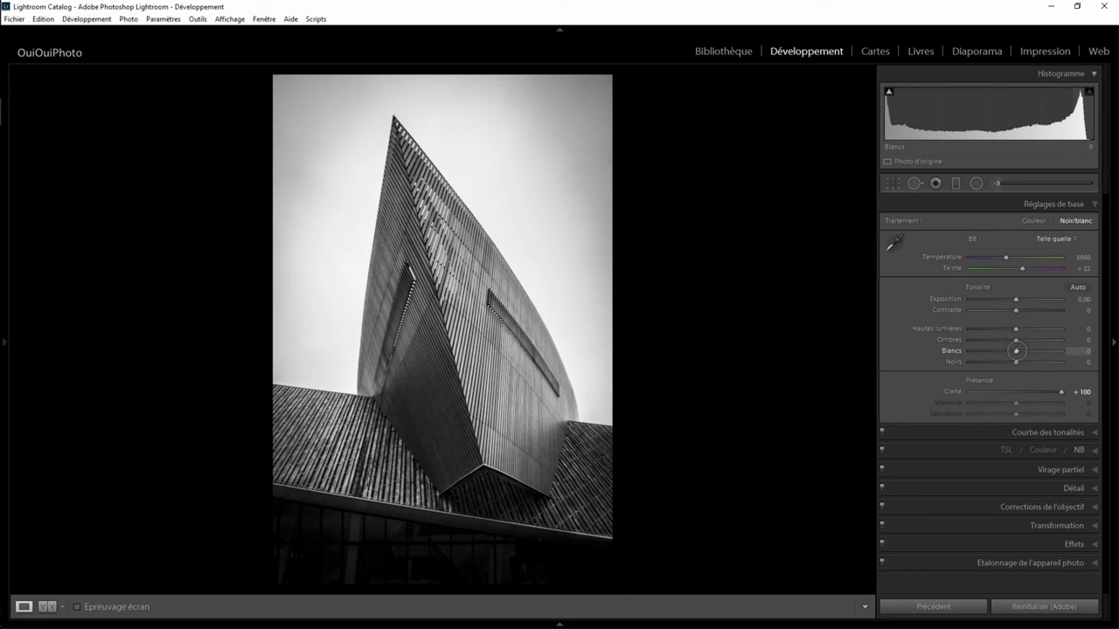
{"action": "key", "text": "shift"}
{"action": "scroll", "coordinate": [1015, 352], "scroll_direction": "up", "scroll_amount": 6}
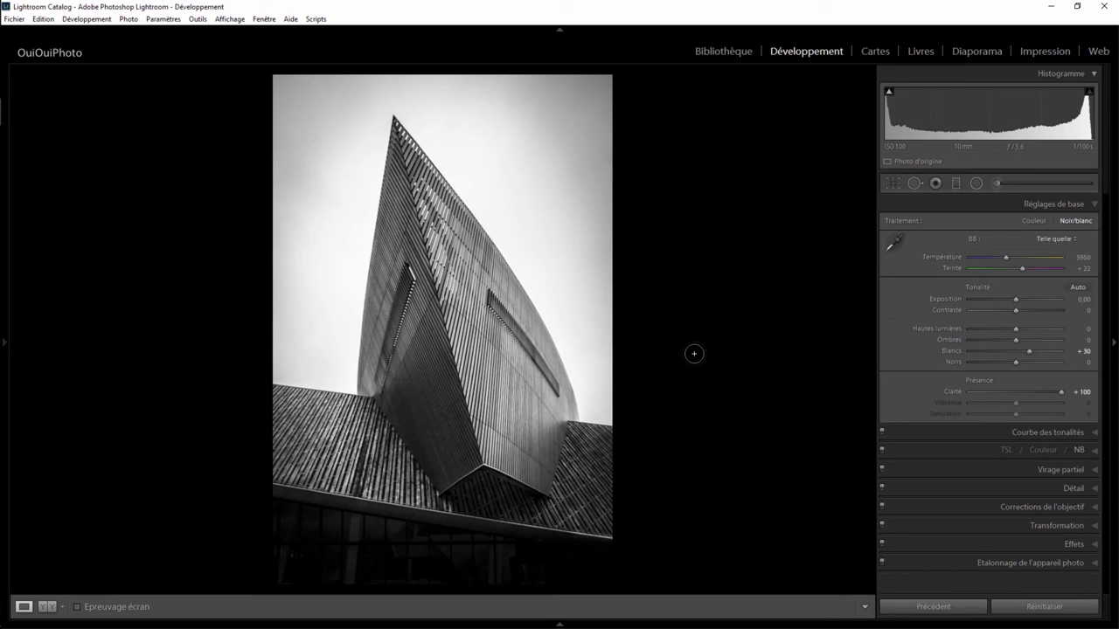
- Toggle between the colour original and the edited black-and-white version to compare
{"action": "key", "text": "backslash"}
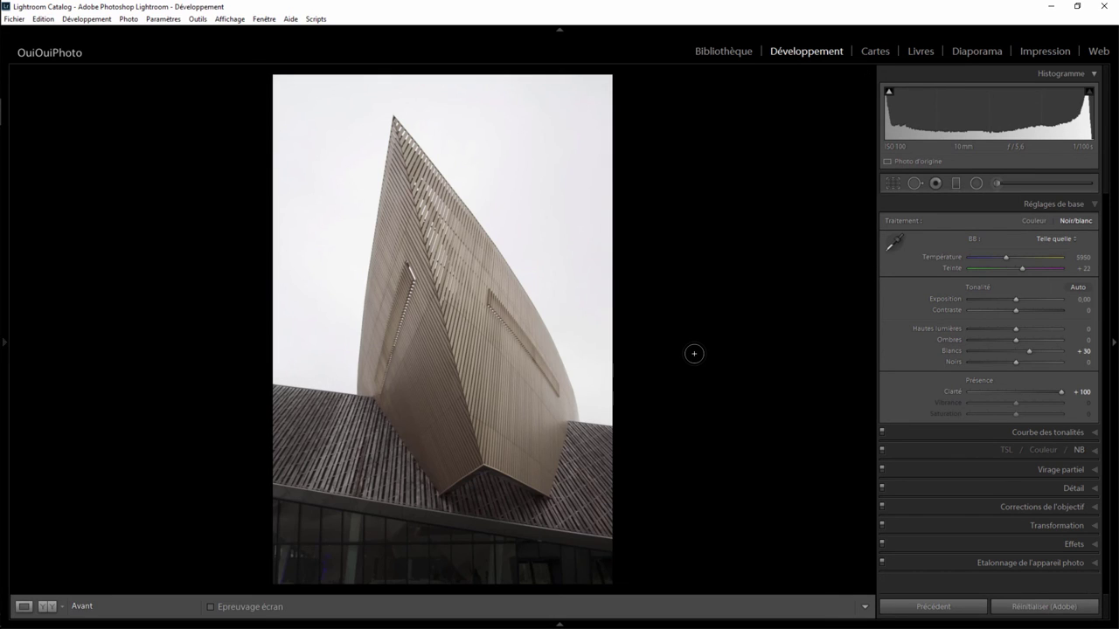
{"action": "key", "text": "backslash"}
{"action": "key", "text": "backslash"}
{"action": "key", "text": "backslash"}
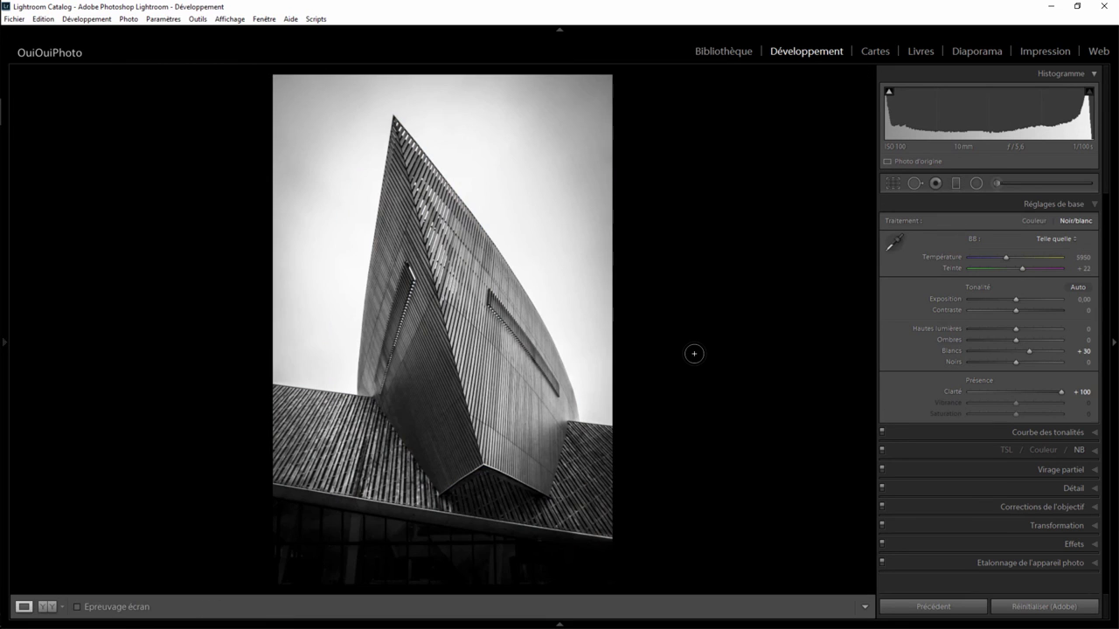
{"action": "key", "text": "backslash"}
{"action": "key", "text": "backslash"}
{"action": "key", "text": "backslash"}
{"action": "key", "text": "backslash"}
{"action": "key", "text": "backslash"}
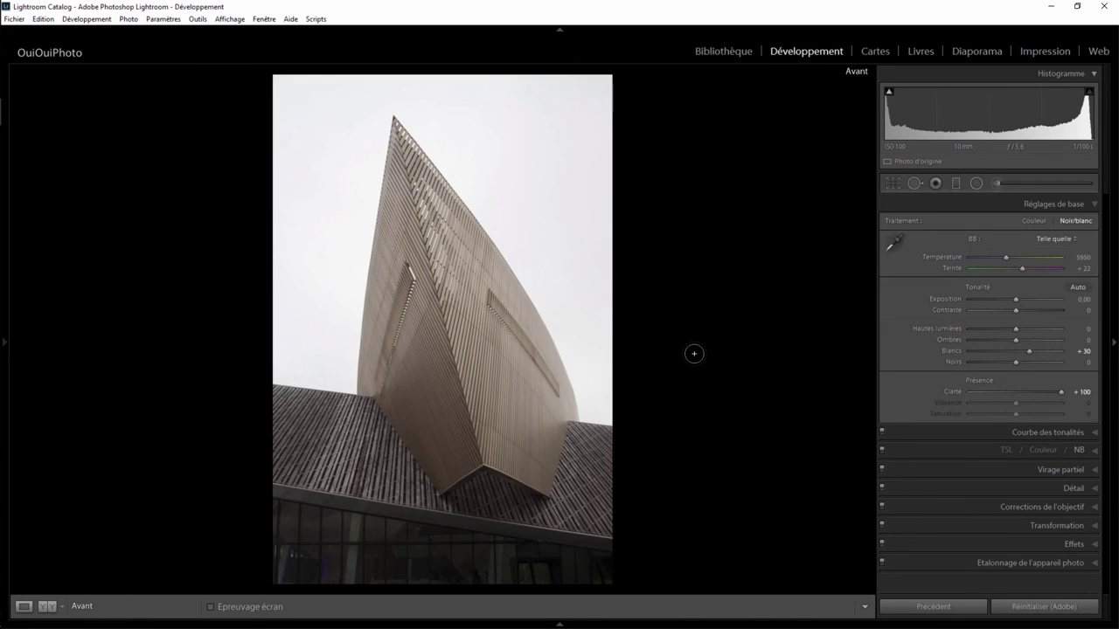
{"action": "key", "text": "backslash"}
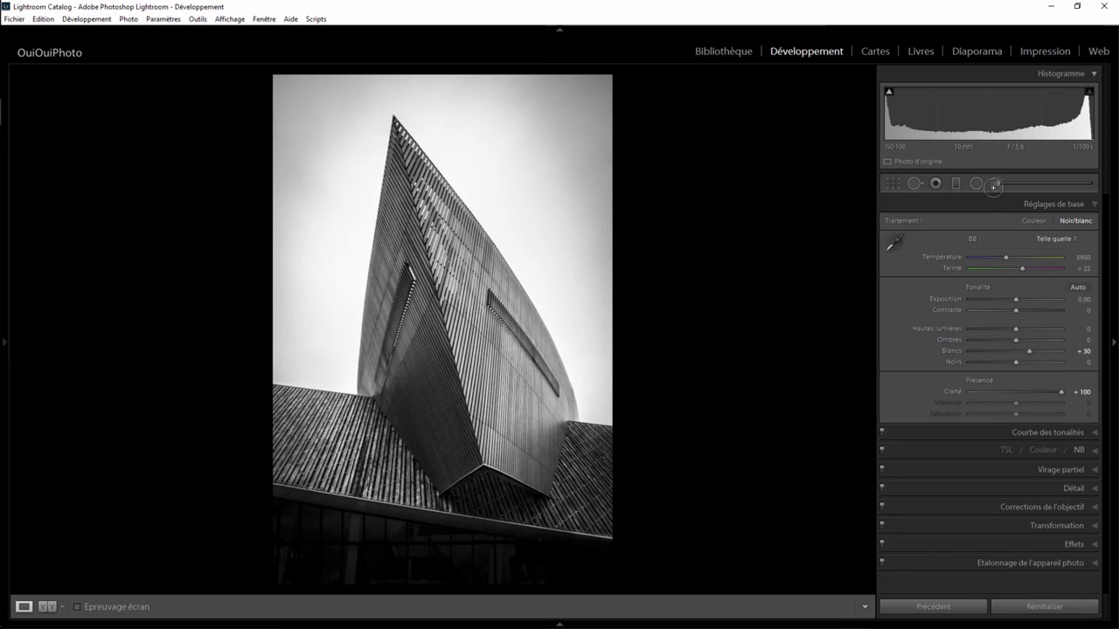
- Start a new Adjustment Brush with increased Clarté
{"action": "left_click", "coordinate": [994, 184]}
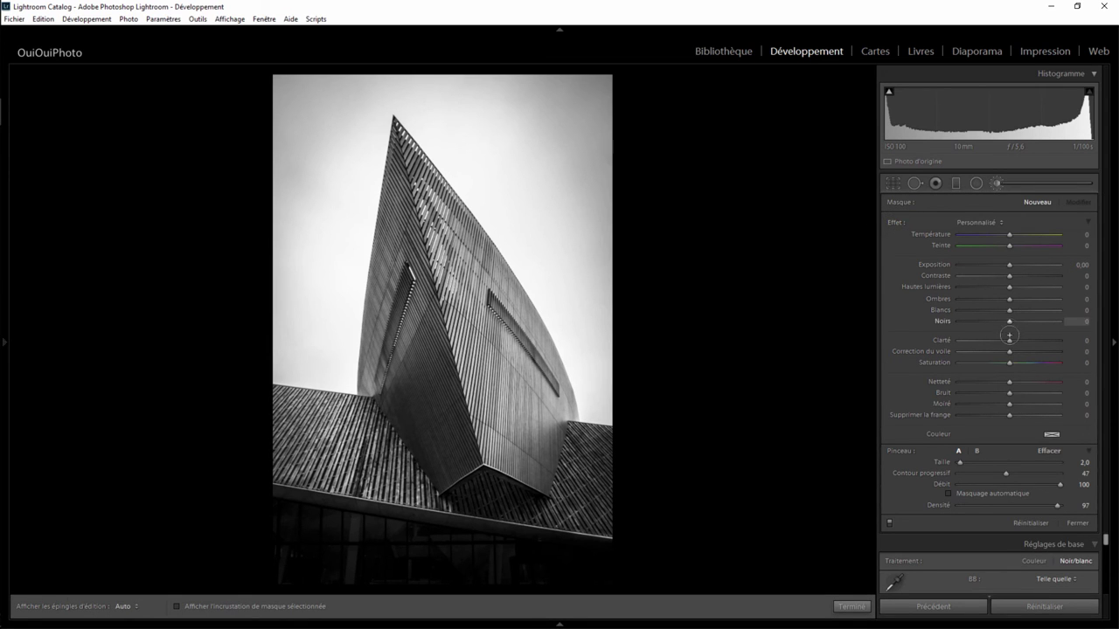
{"action": "left_click_drag", "start_coordinate": [1009, 340], "coordinate": [1016, 341]}
{"action": "mouse_move", "coordinate": [537, 447]}
{"action": "key", "text": "h"}
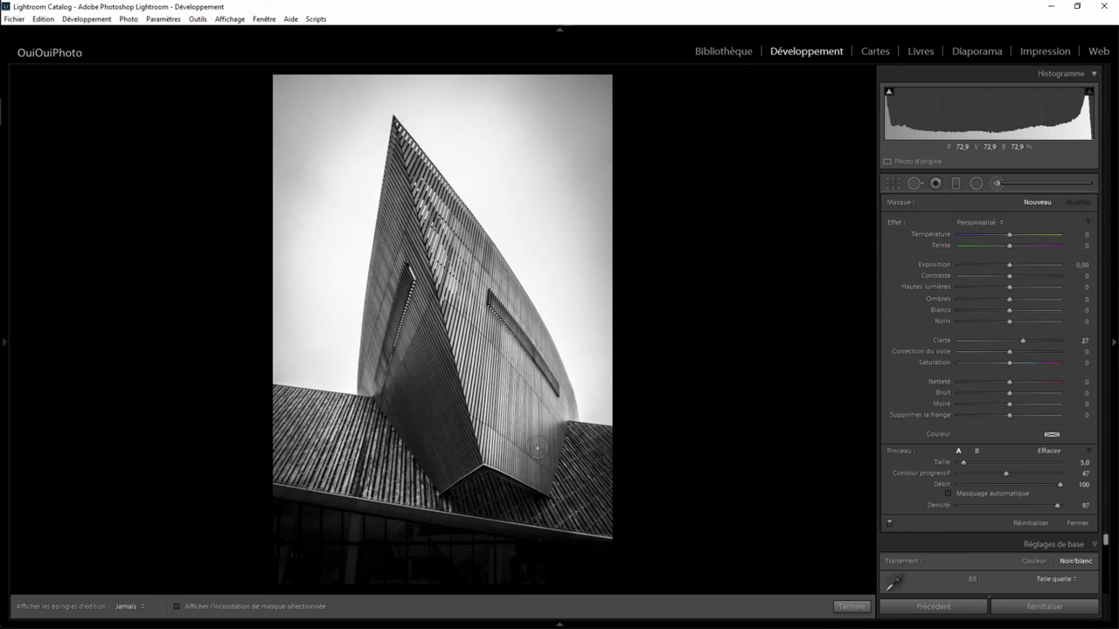
{"action": "key", "text": "h"}
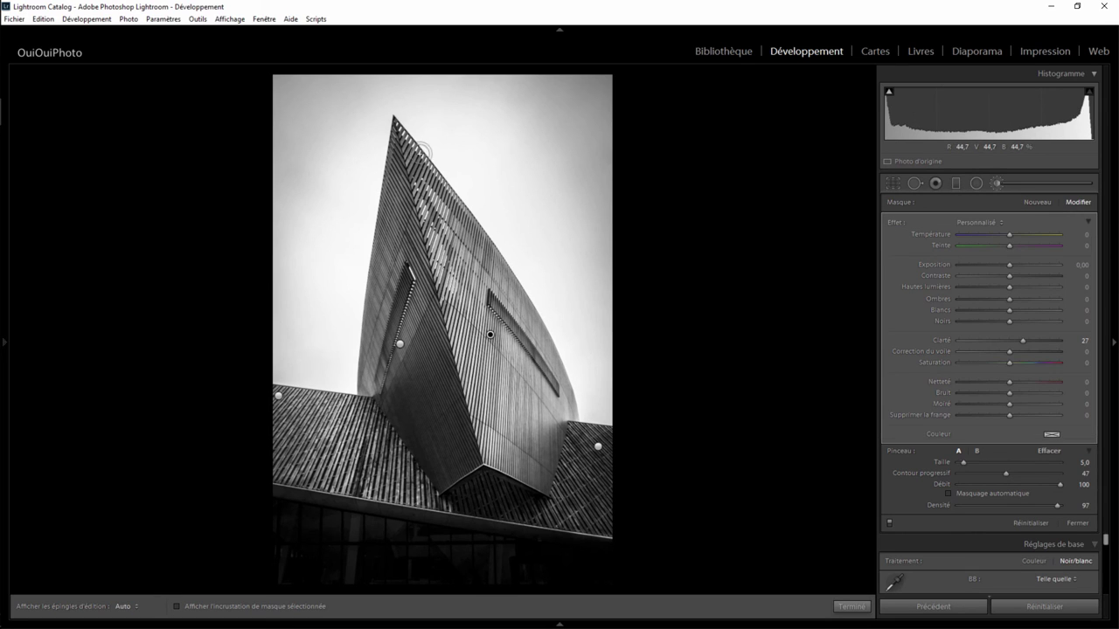
- Paint clarity along the sail's top and striped edges, fine-tuning the amount to +24
{"action": "scroll", "coordinate": [422, 151], "scroll_direction": "down", "scroll_amount": 3}
{"action": "left_click_drag", "start_coordinate": [406, 133], "coordinate": [443, 185]}
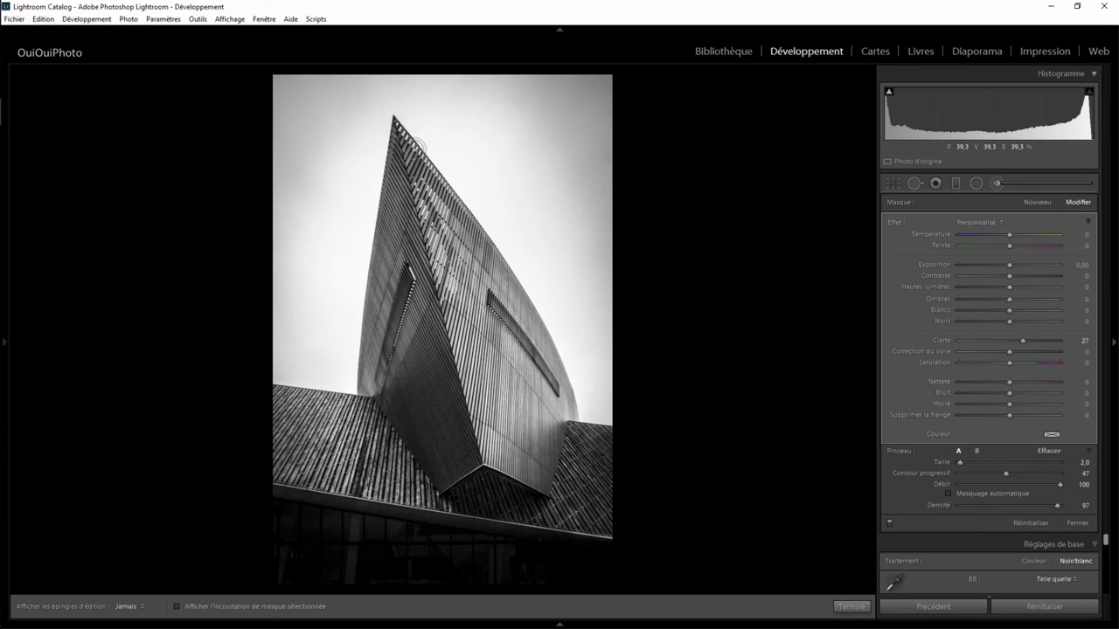
{"action": "left_click_drag", "start_coordinate": [421, 141], "coordinate": [406, 155]}
{"action": "left_click_drag", "start_coordinate": [434, 238], "coordinate": [456, 282]}
{"action": "key", "text": "h"}
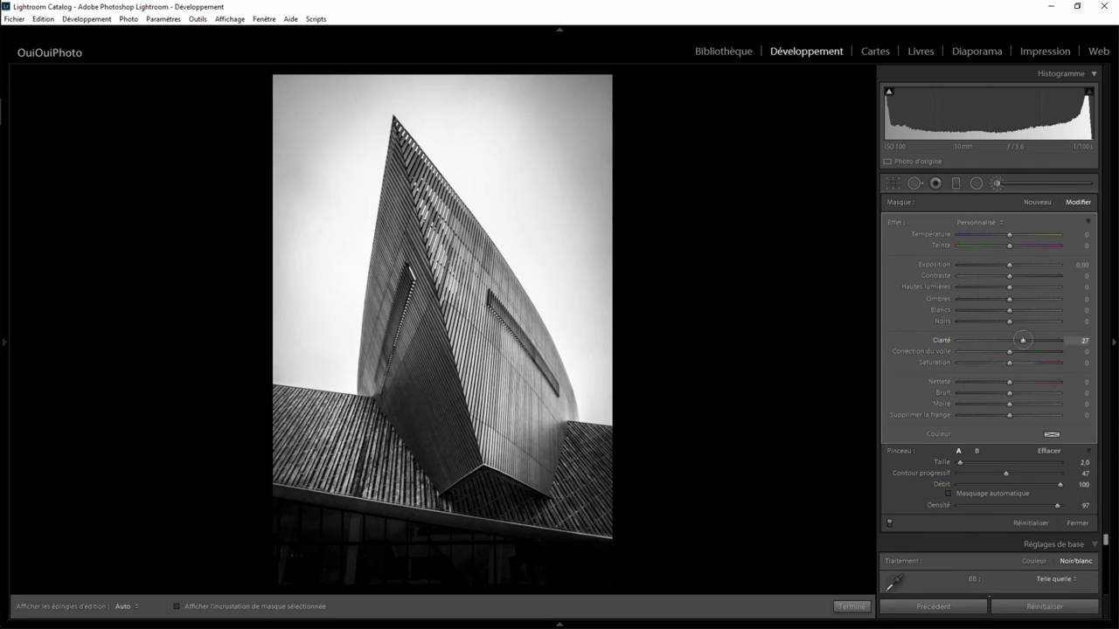
{"action": "mouse_move", "coordinate": [1015, 340]}
{"action": "left_mouse_down"}
{"action": "mouse_move", "coordinate": [1013, 349]}
{"action": "mouse_move", "coordinate": [1058, 347]}
{"action": "mouse_move", "coordinate": [988, 346]}
{"action": "mouse_move", "coordinate": [1040, 349]}
{"action": "mouse_move", "coordinate": [1020, 347]}
{"action": "left_mouse_up"}
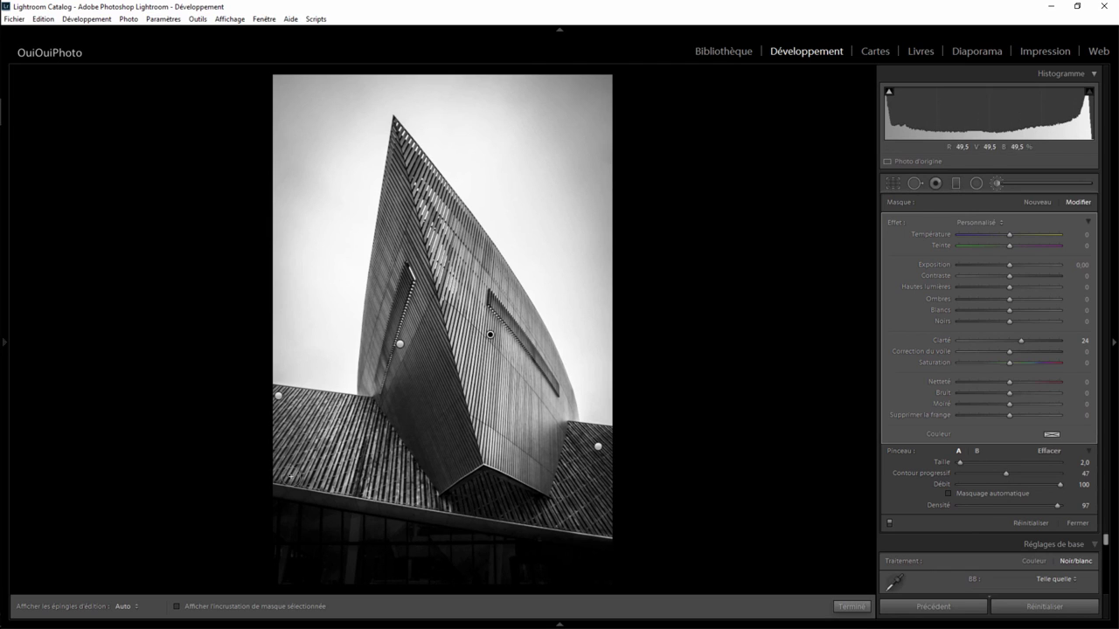
{"action": "scroll", "coordinate": [302, 424], "scroll_direction": "up", "scroll_amount": 4}
- Erase brush spillover with Effacer and check the clarity mask with the red overlay
{"action": "key", "text": "h"}
{"action": "key", "text": "h"}
{"action": "key", "text": "alt"}
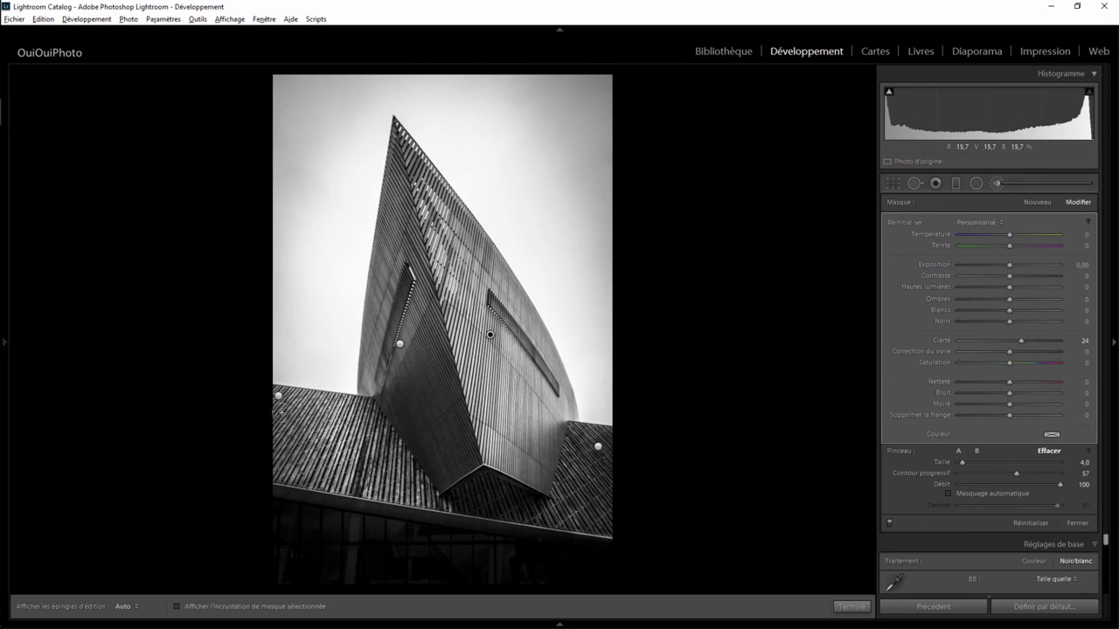
{"action": "scroll", "coordinate": [282, 412], "scroll_direction": "up", "scroll_amount": 4}
{"action": "key", "text": "h"}
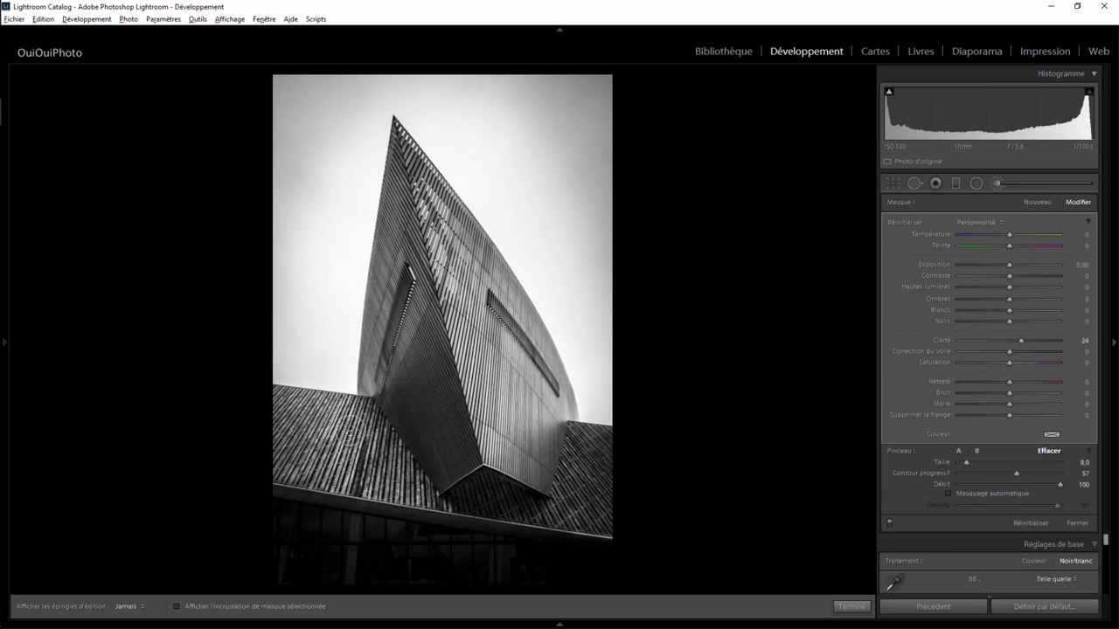
{"action": "key", "text": "h"}
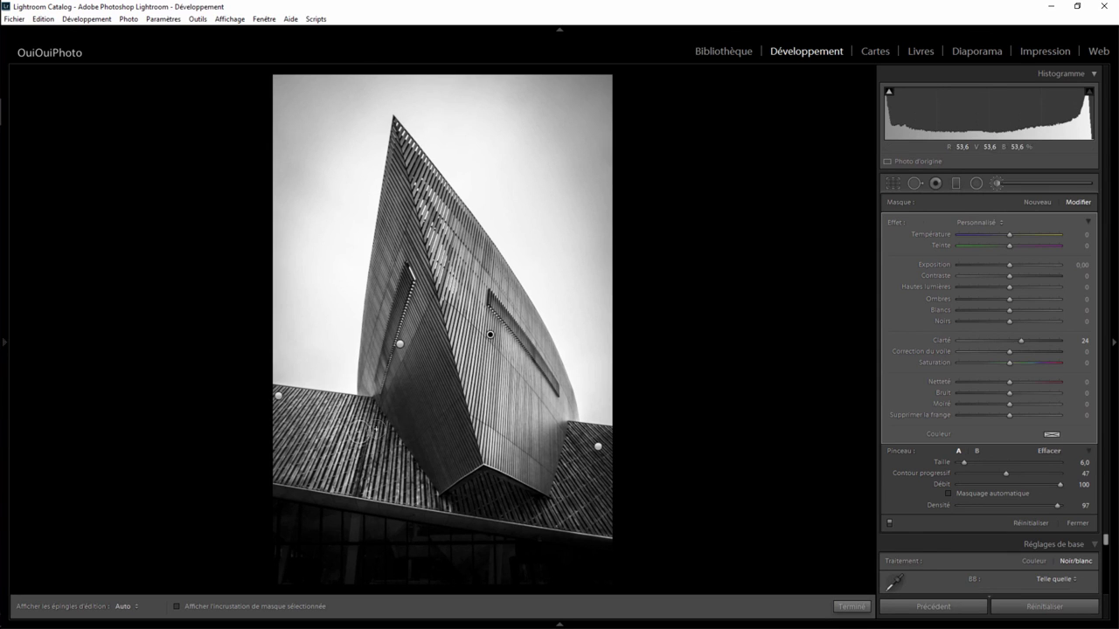
{"action": "key", "text": "o"}
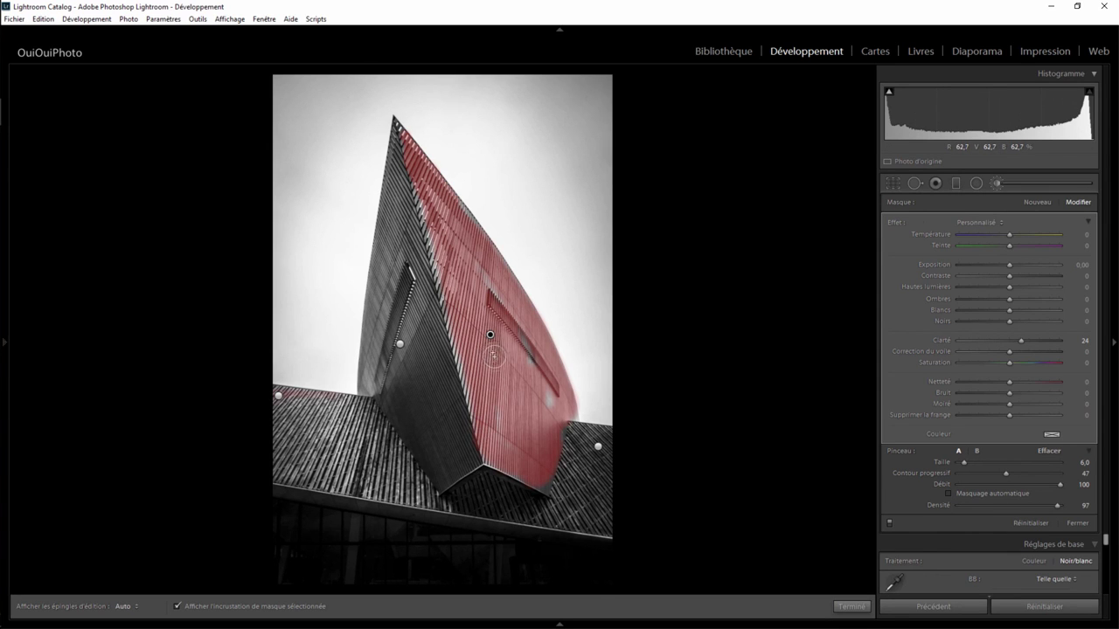
{"action": "key", "text": "h"}
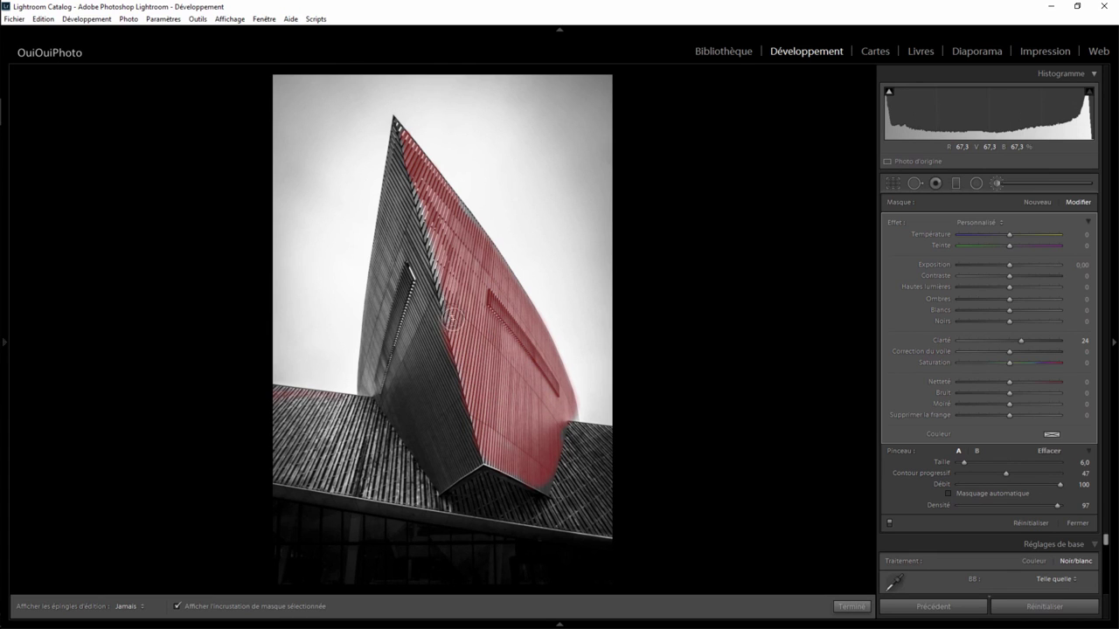
{"action": "key", "text": "h"}
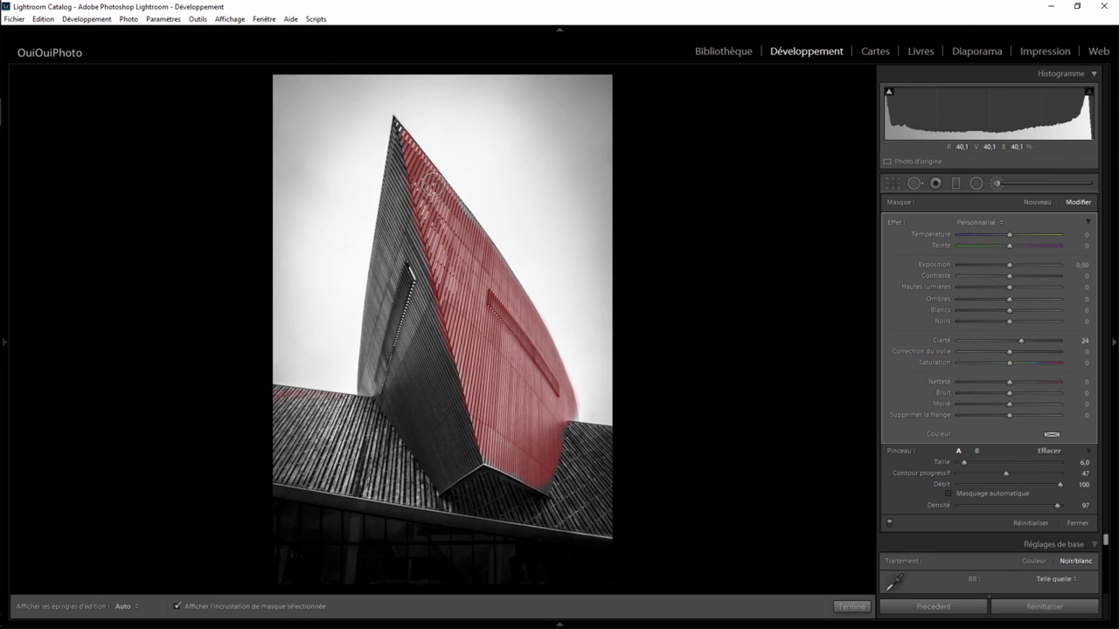
{"action": "key", "text": "o"}
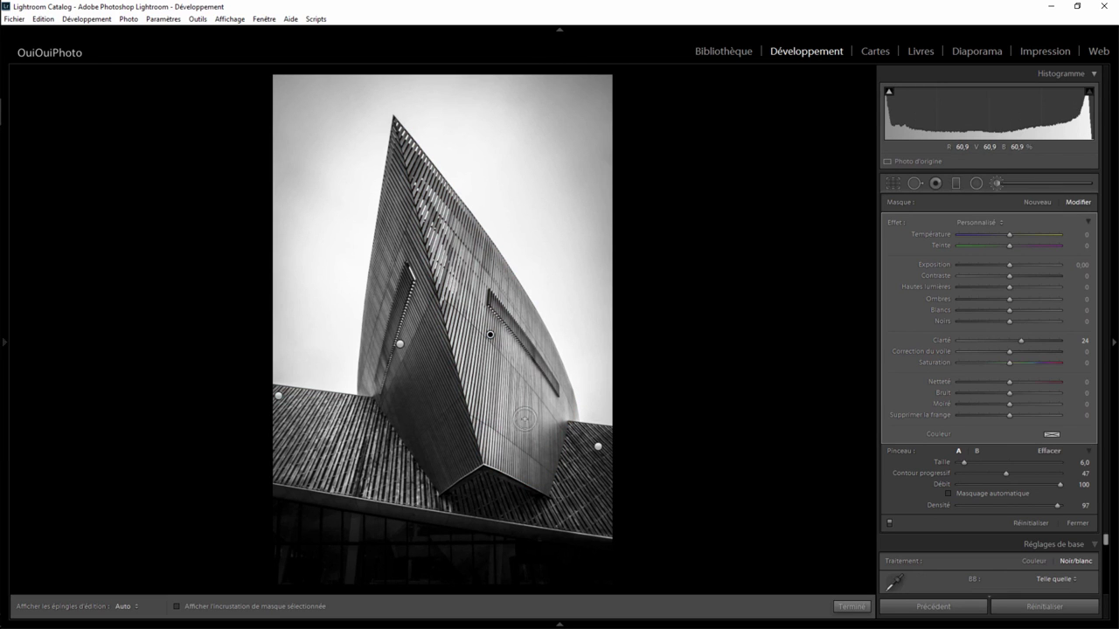
- Close the Adjustment Brush with Terminé and compare before/after views of the black-and-white edit
{"action": "left_click", "coordinate": [852, 606]}
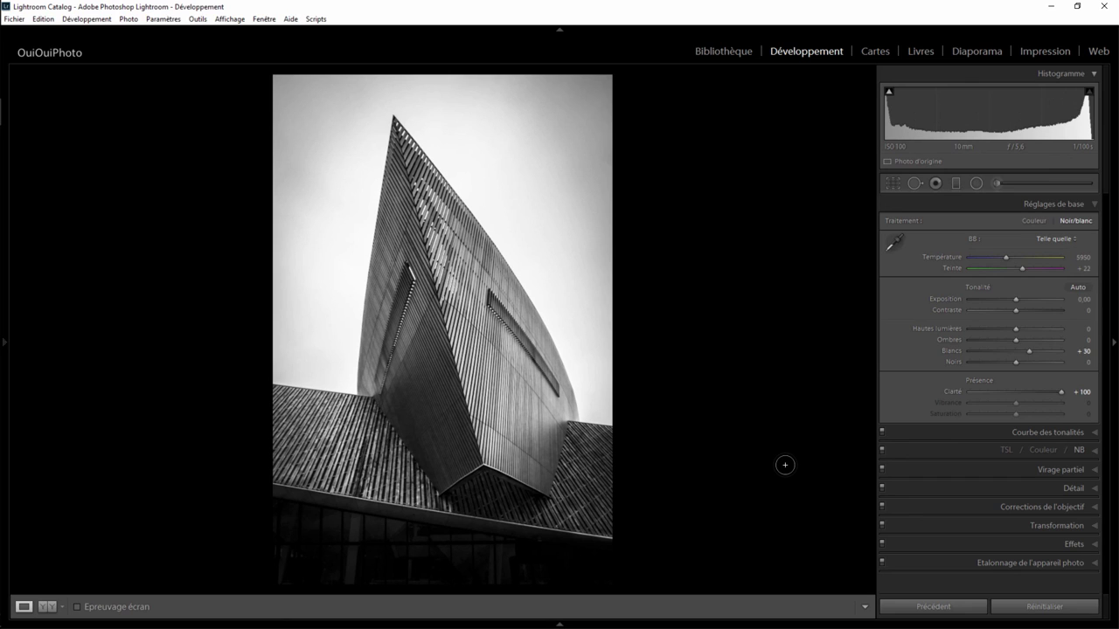
{"action": "key", "text": "backslash"}
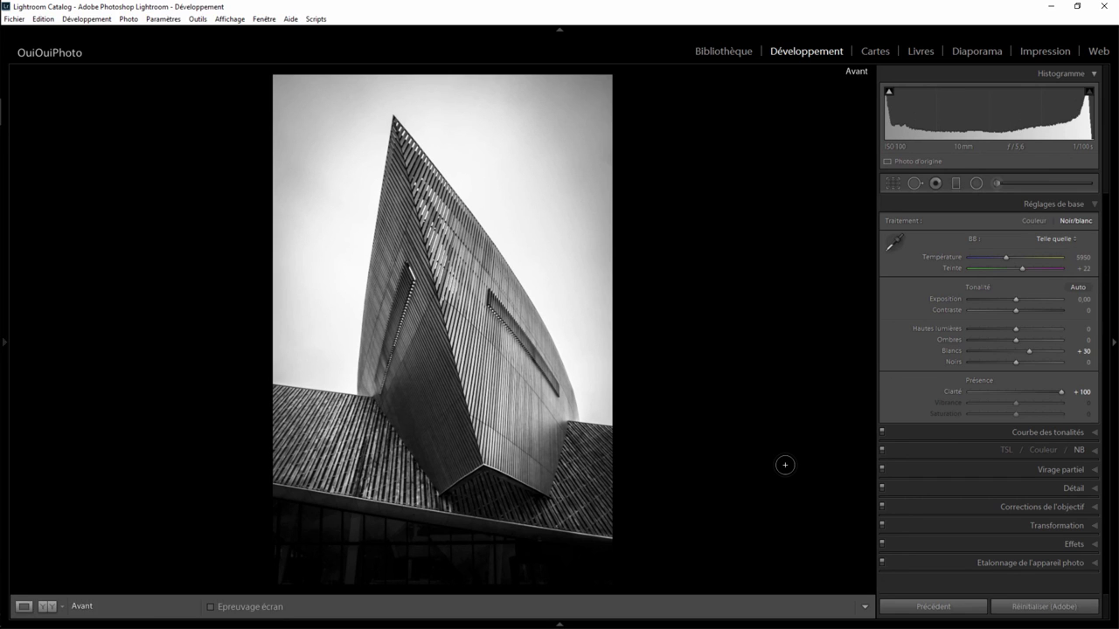
{"action": "key", "text": "backslash"}
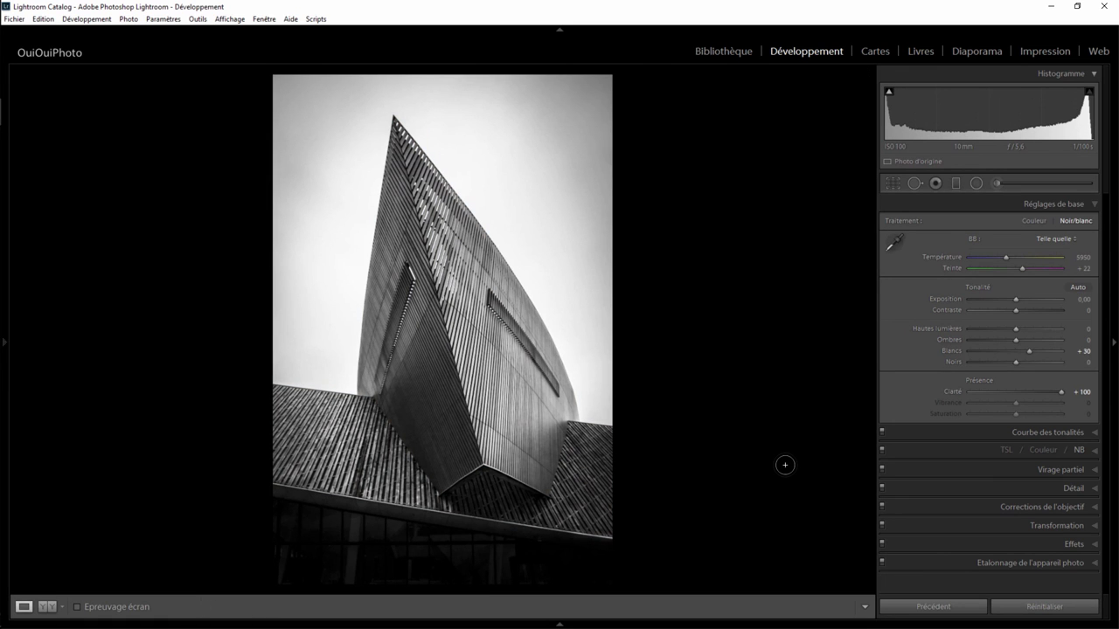